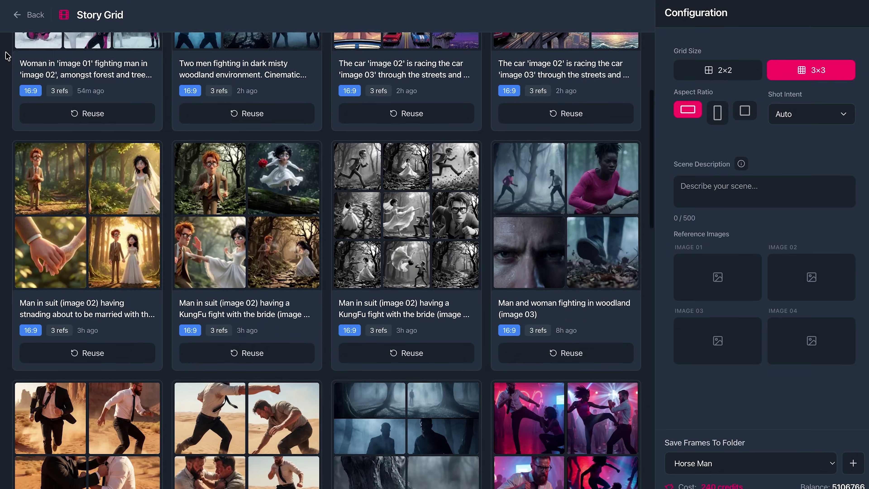
- Open the night-time comic-book car race grid in Story Grid and step through its frames at full size
scroll(7, 55, "down", 5)
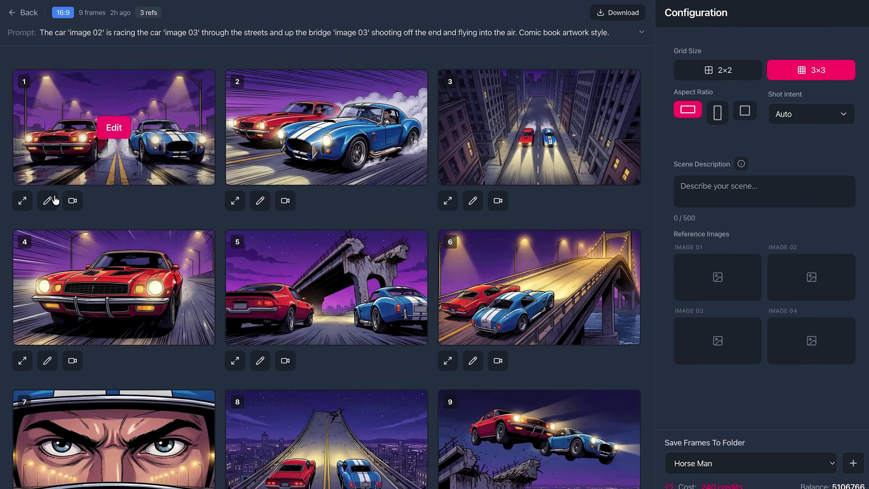
left_click(54, 197)
key("Right")
key("Right")
key("Right")
key("Right")
key("Right")
key("Right")
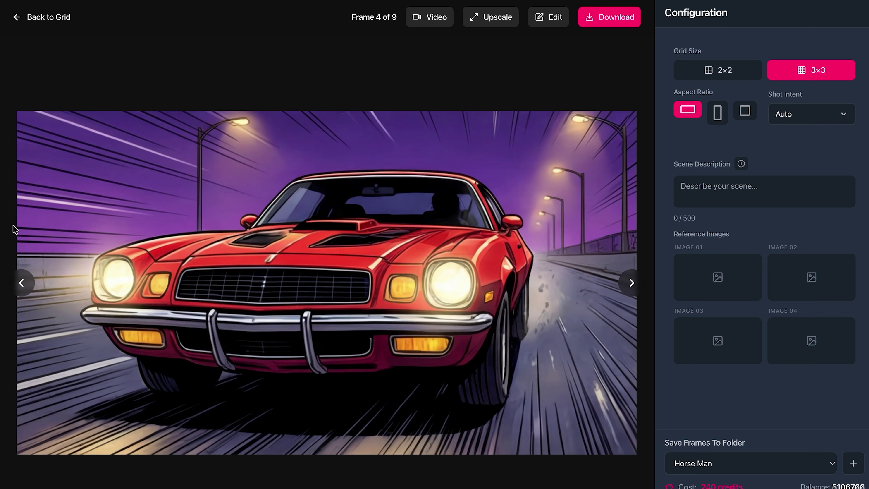
key("Right")
key("Right")
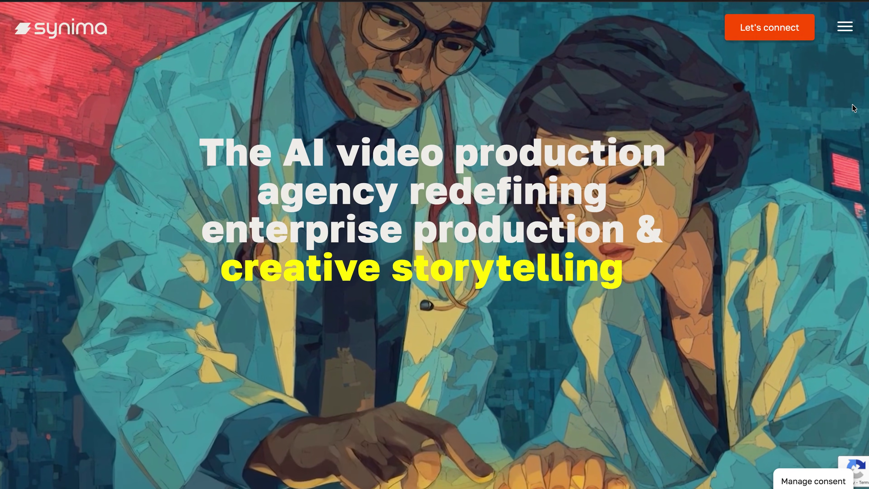
- Look over the Synima and AI Animation home pages and enter the AI Animation creative tools dashboard
scroll(851, 104, "down", 5)
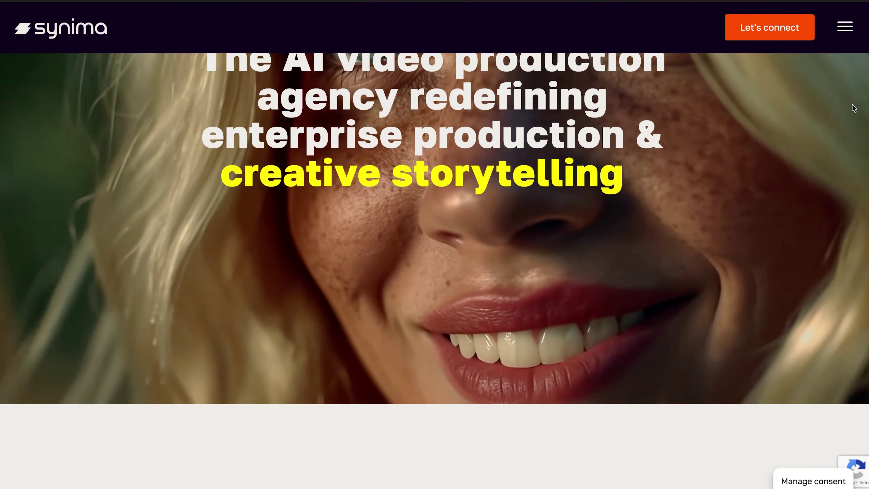
scroll(851, 104, "down", 5)
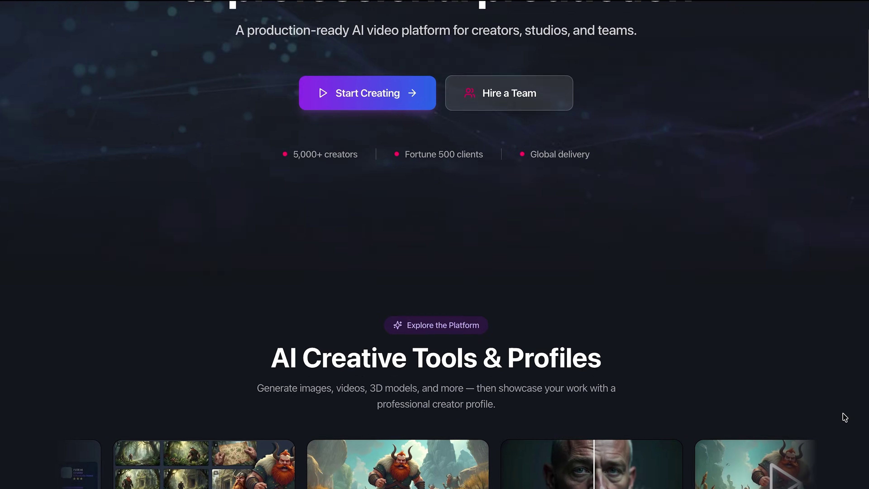
scroll(842, 413, "up", 10)
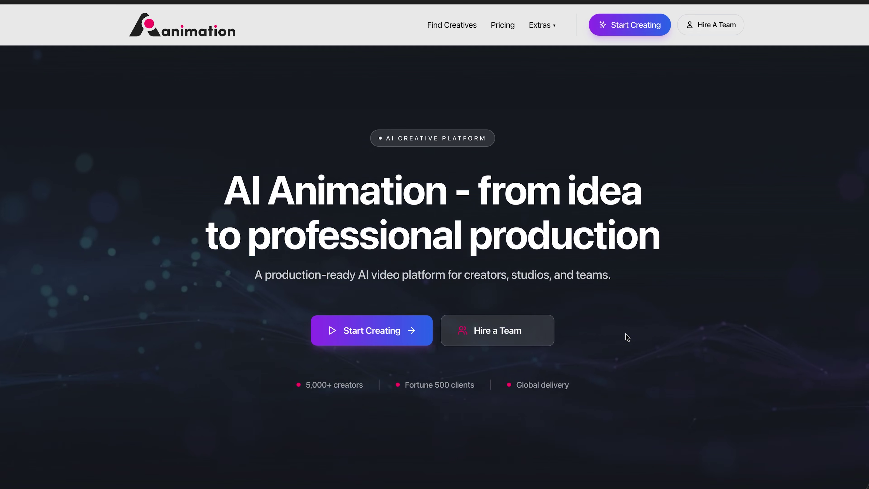
left_click(379, 333)
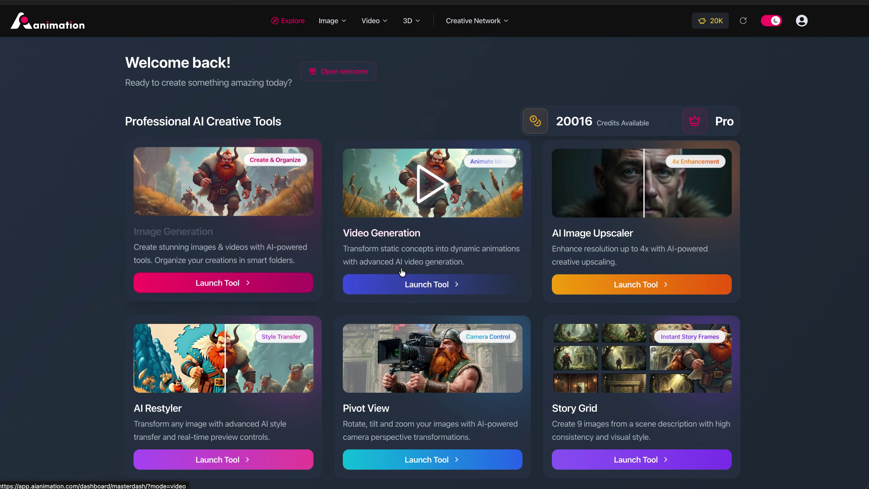
- Examine the dashboard's creative tools and the available image, video and Creative Network options
scroll(496, 267, "down", 2)
scroll(479, 254, "down", 2)
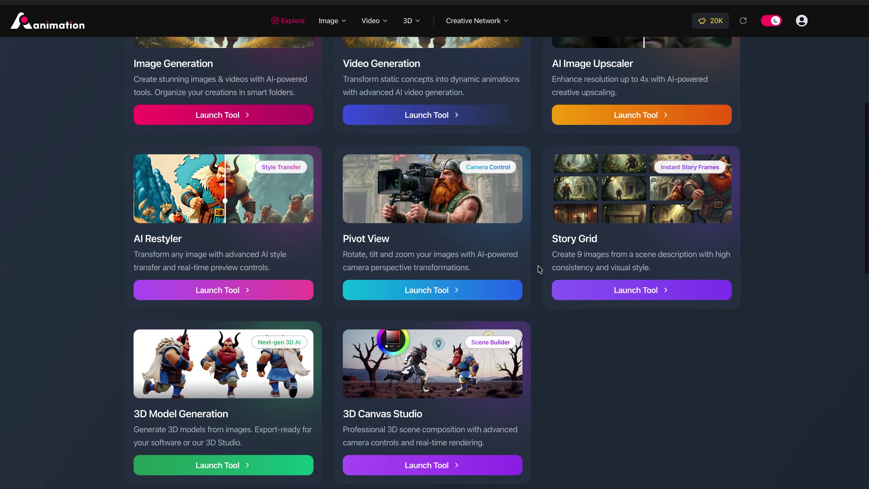
scroll(432, 239, "down", 1)
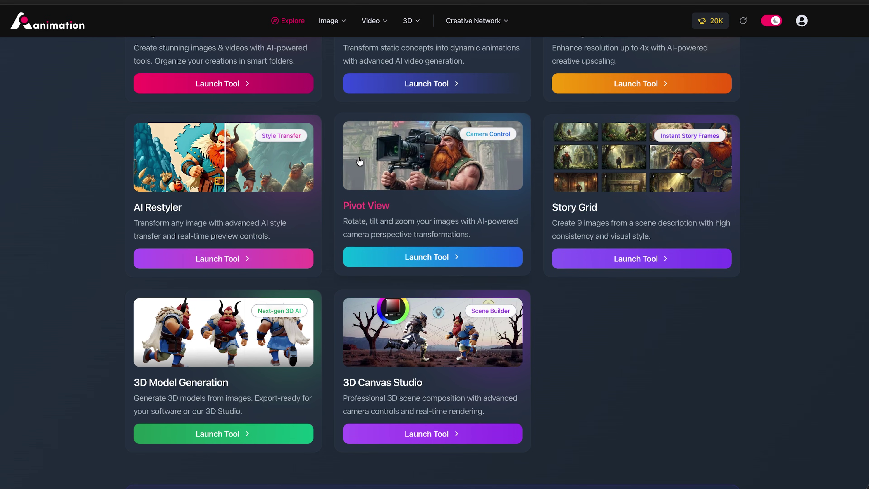
left_click(330, 28)
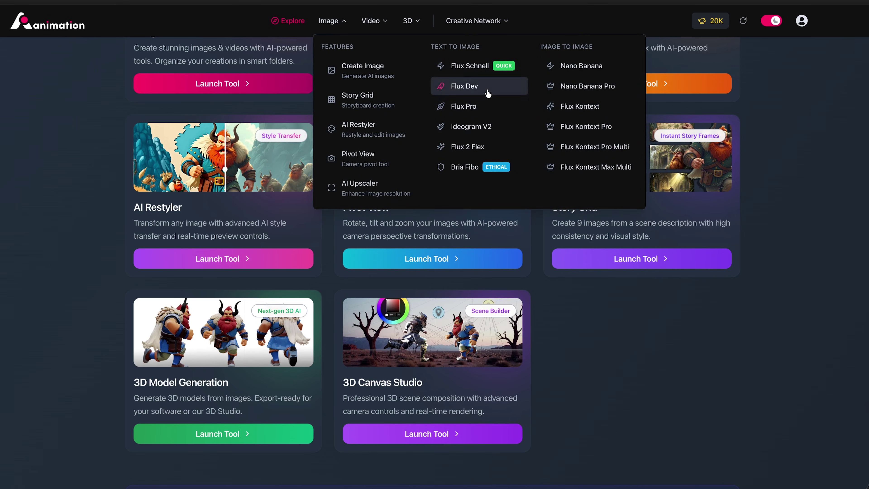
left_click(371, 20)
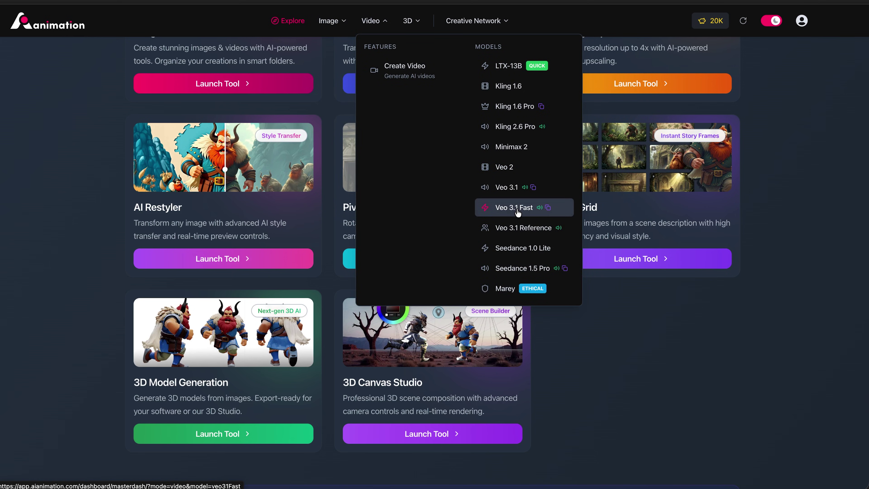
left_click(465, 23)
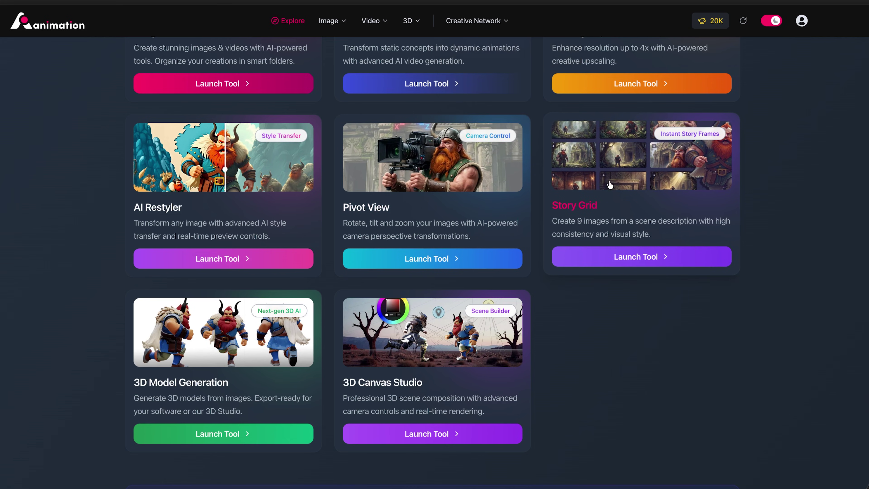
- Open Story Grid and reuse the settings of the four-frame grid of the man in suit having a KungFu fight with the bride
left_click(626, 177)
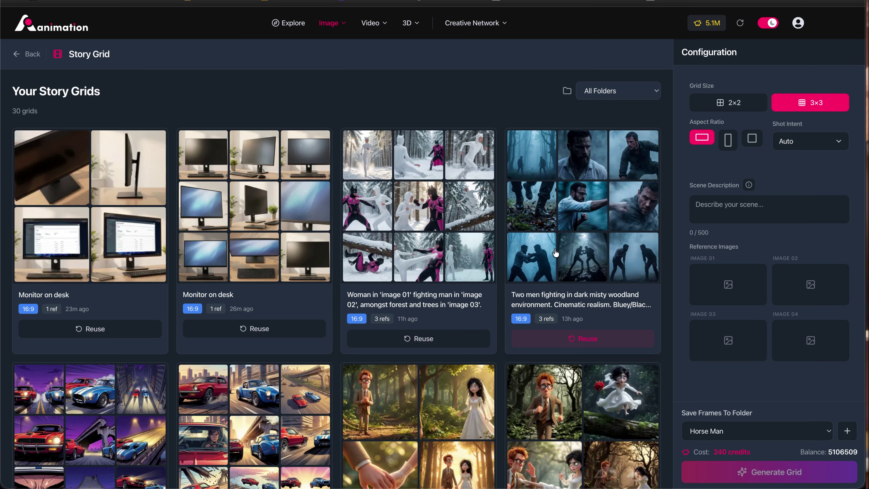
scroll(556, 253, "down", 5)
scroll(555, 253, "down", 5)
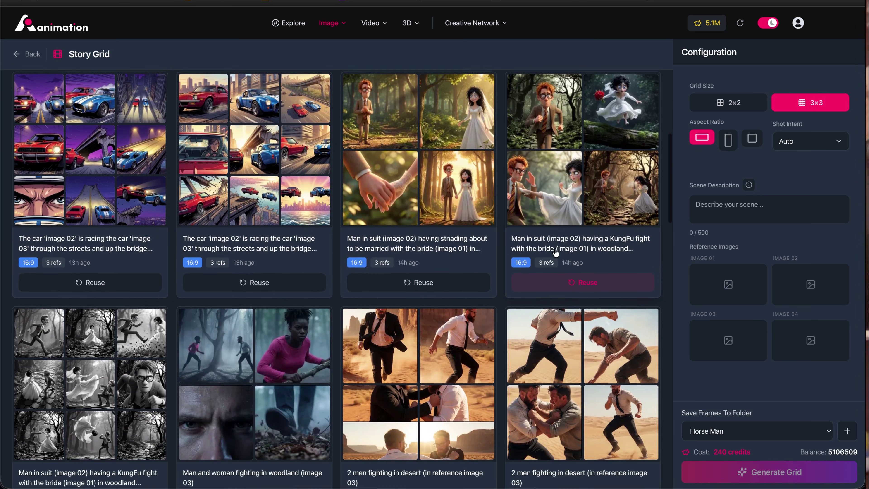
scroll(567, 338, "down", 2)
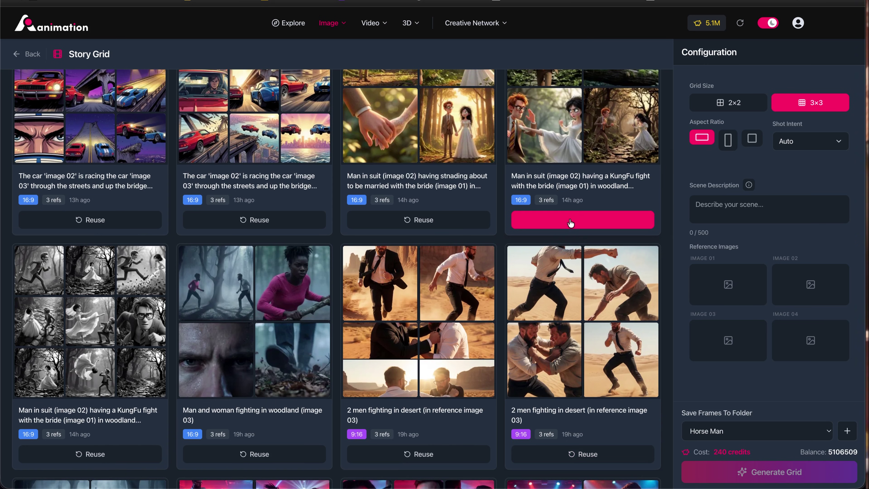
left_click(571, 223)
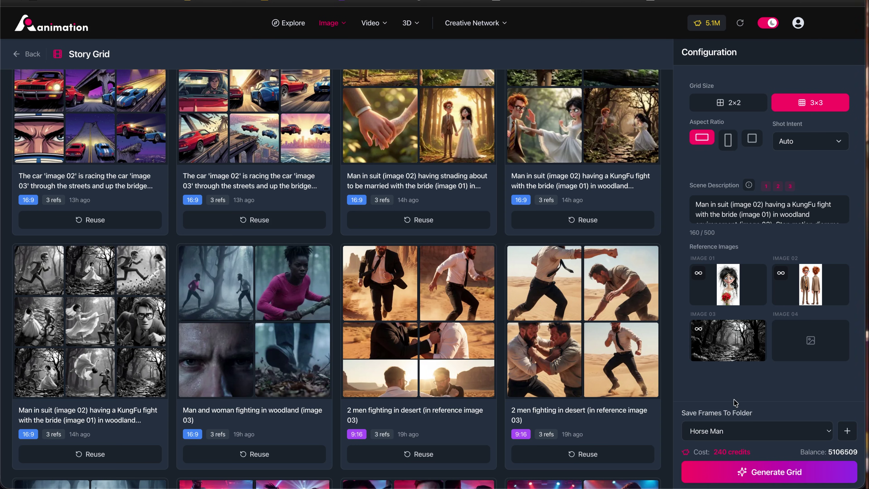
- Examine the daytime comic-book car race grid, viewing its first frames at full size and the reference images used
scroll(358, 328, "up", 5)
left_click(280, 326)
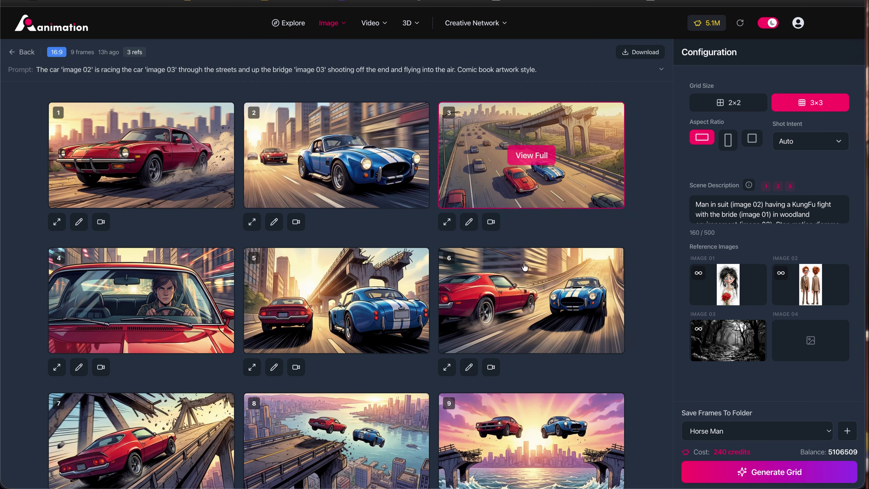
left_click(157, 175)
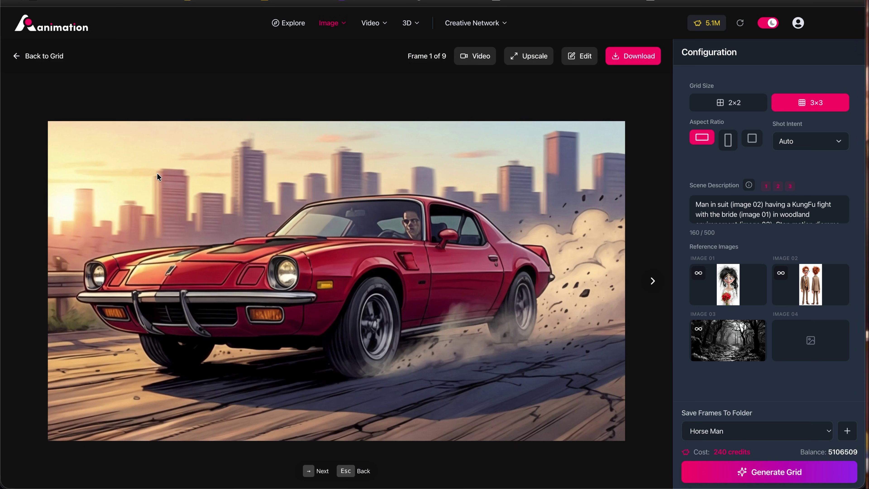
key("Right")
key("Right")
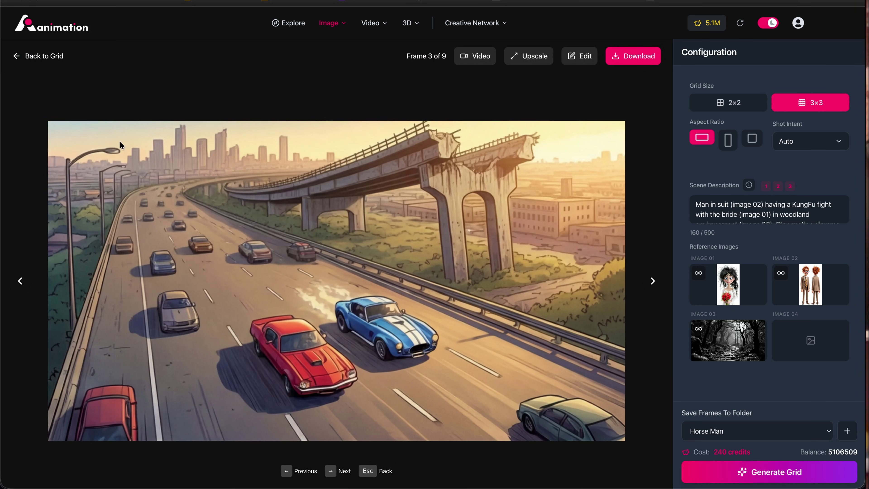
left_click(44, 56)
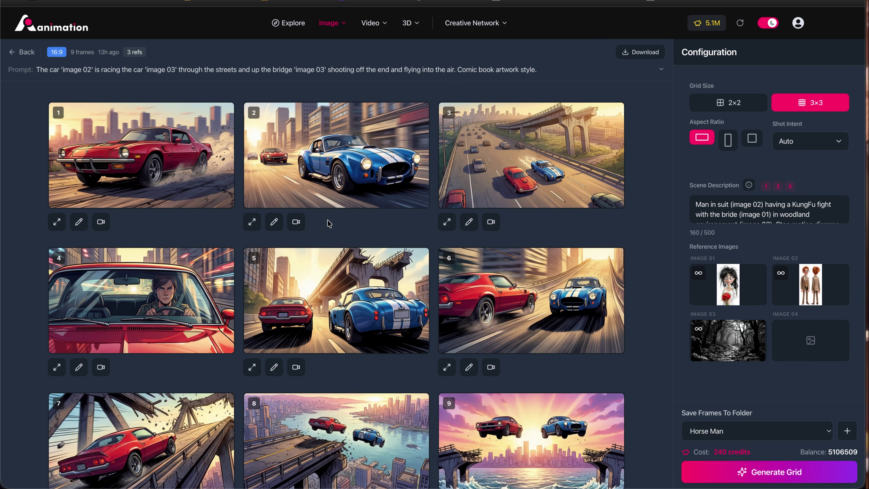
scroll(328, 223, "down", 6)
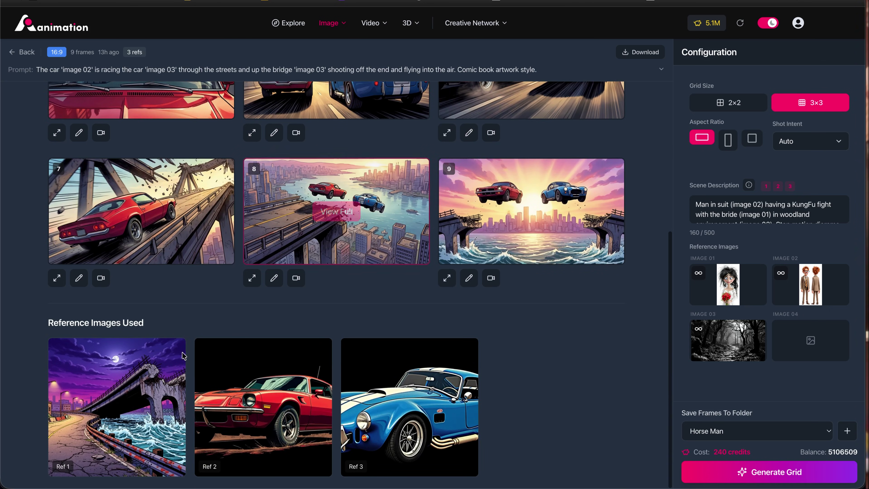
scroll(393, 390, "up", 6)
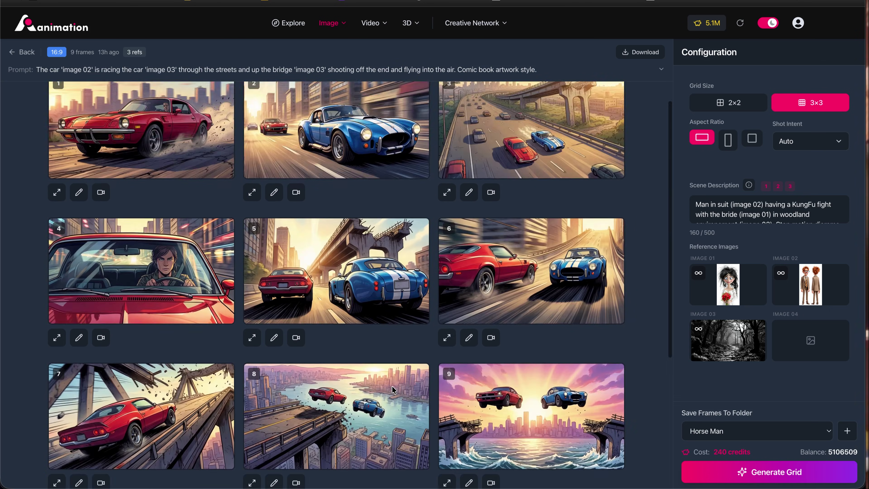
- View the frames of the KungFu bride grid and of the grid with two men fighting in dark misty woodland
left_click(22, 52)
scroll(216, 139, "down", 3)
left_click(242, 153)
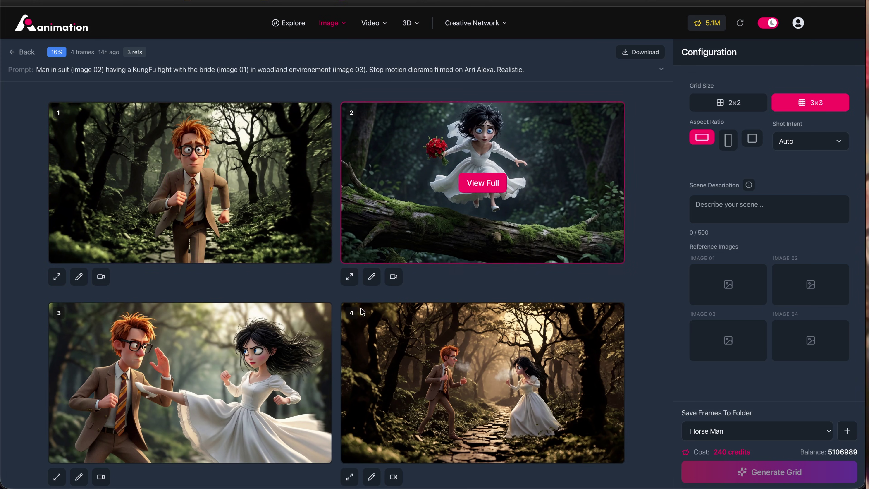
left_click(18, 52)
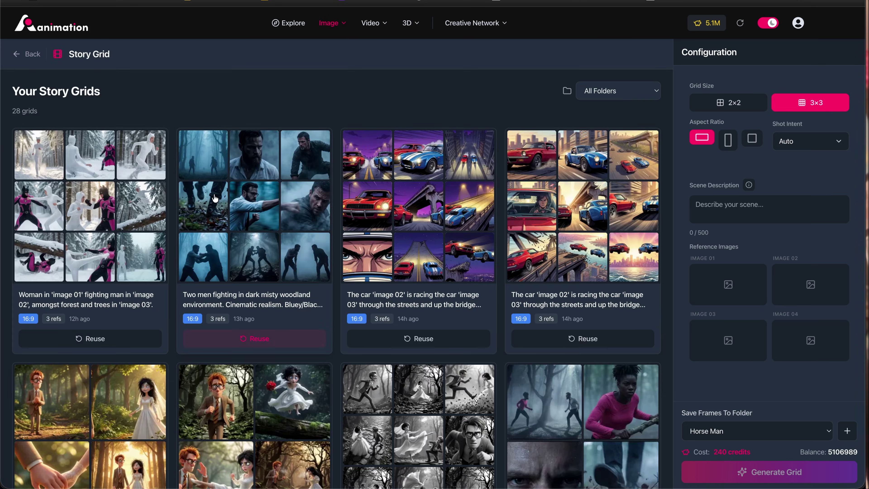
left_click(224, 195)
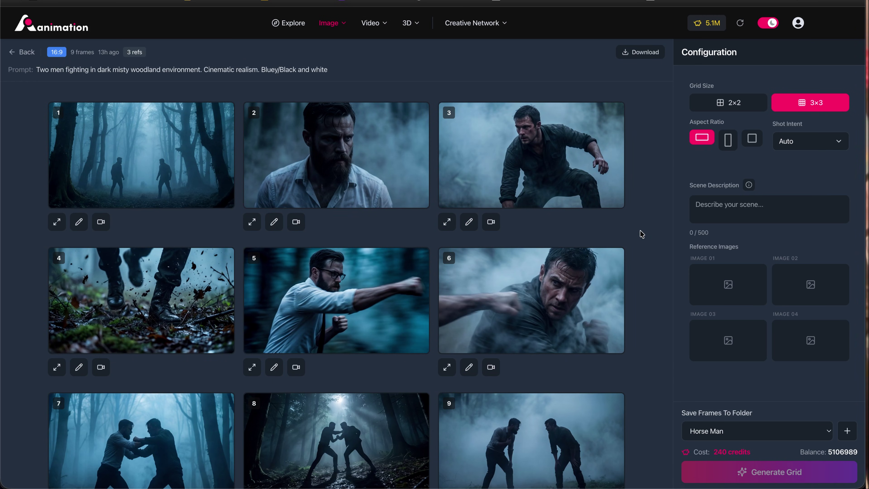
scroll(640, 230, "down", 2)
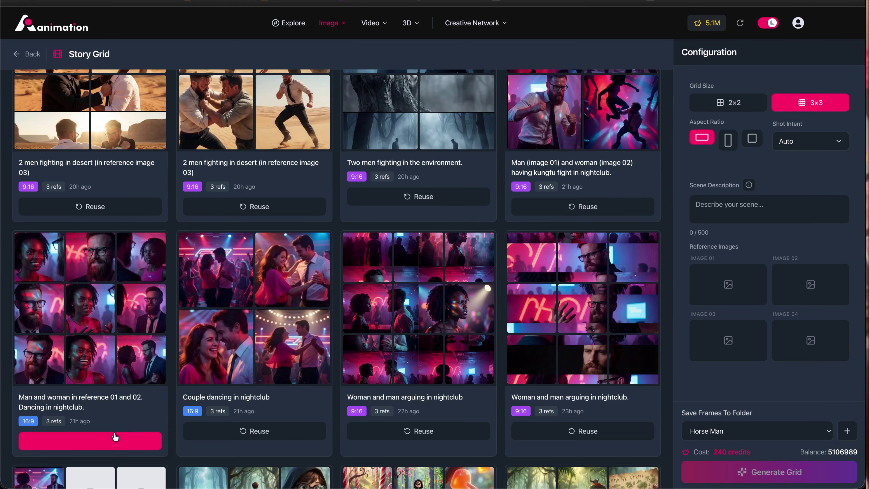
- Reuse the settings of the man and woman dancing in nightclub grid and set the shot intent to Action
left_click(128, 439)
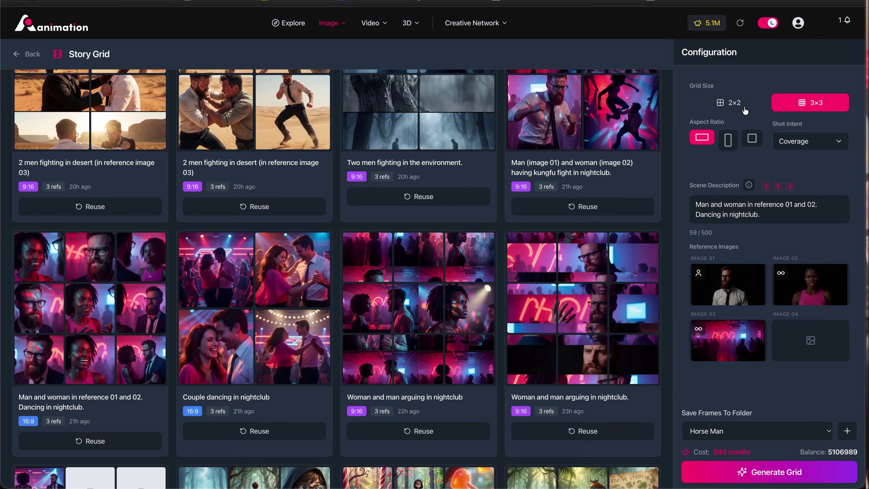
left_click(783, 142)
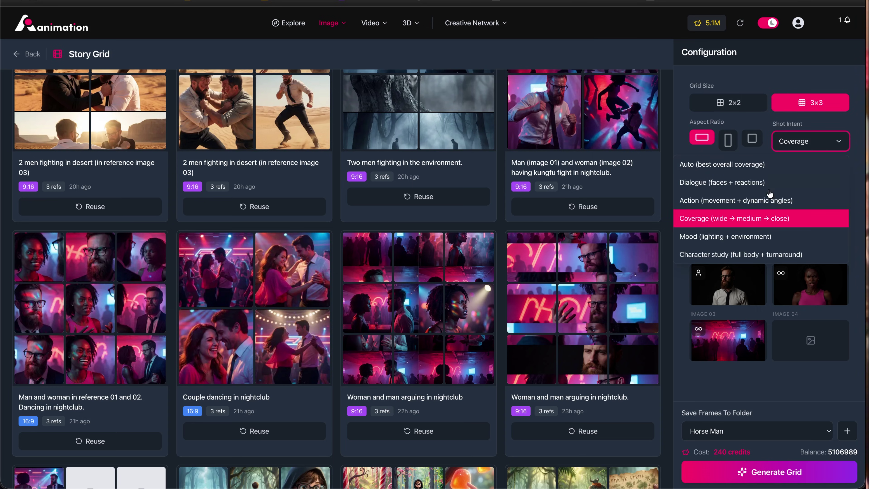
left_click(762, 200)
left_click(768, 215)
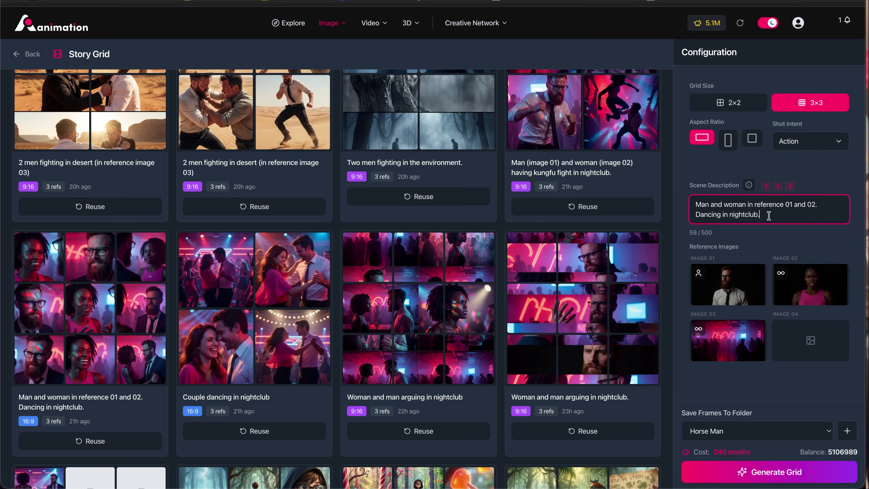
left_click(698, 273)
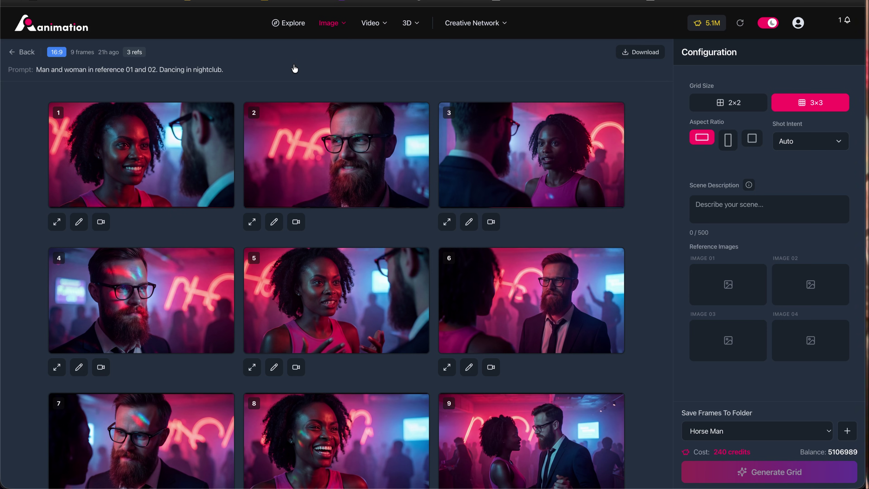
- Open text-to-image generation with the Flux Pro model and expand the image prompt for editing
mouse_move(327, 27)
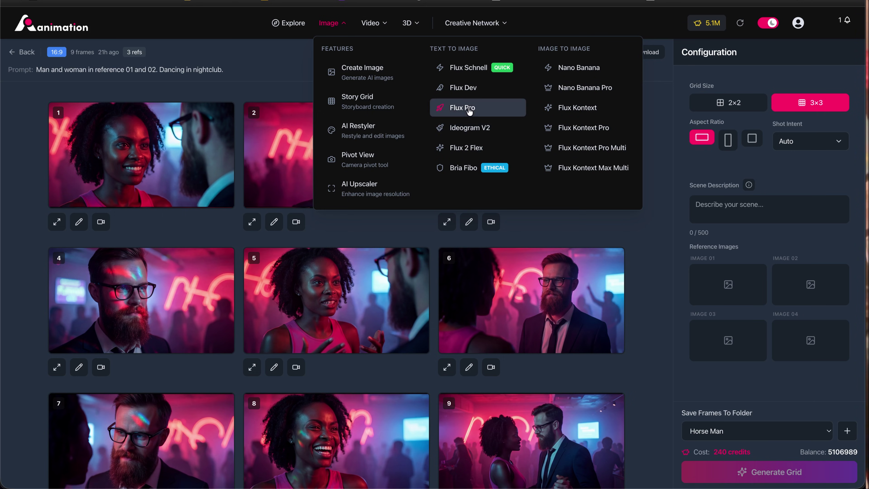
left_click(474, 109)
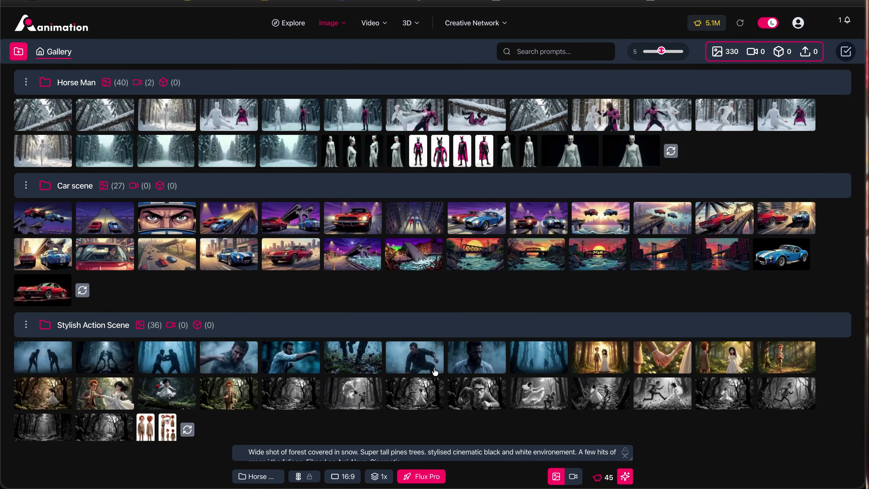
left_click(394, 449)
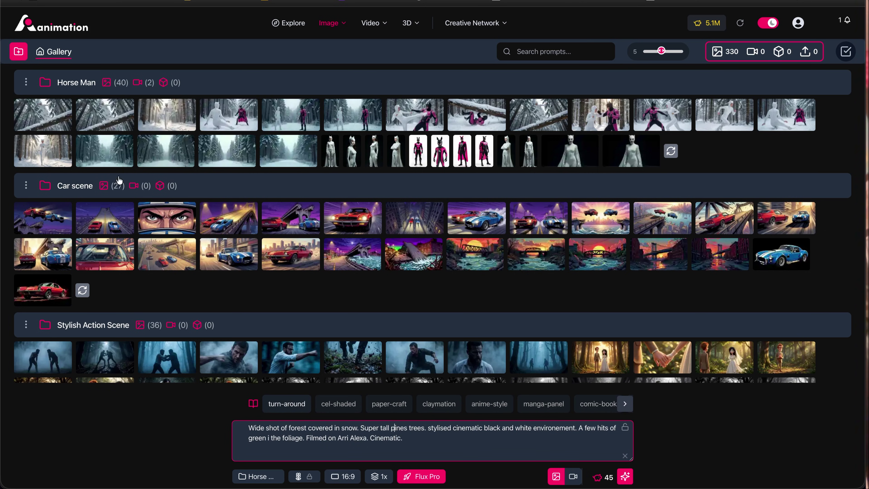
- Create a project folder named "Tortoise and the hare." and open it
left_click(19, 52)
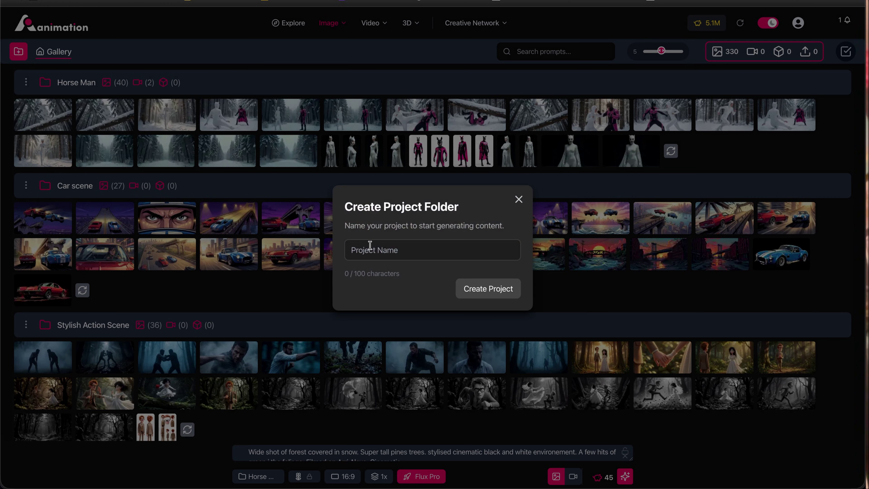
left_click(369, 245)
type("Tortoise and the ha")
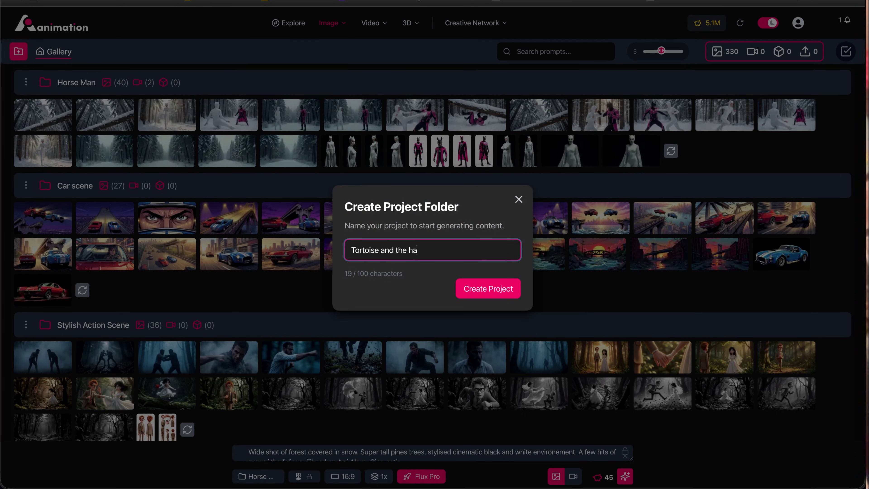
type("re.")
left_click(502, 290)
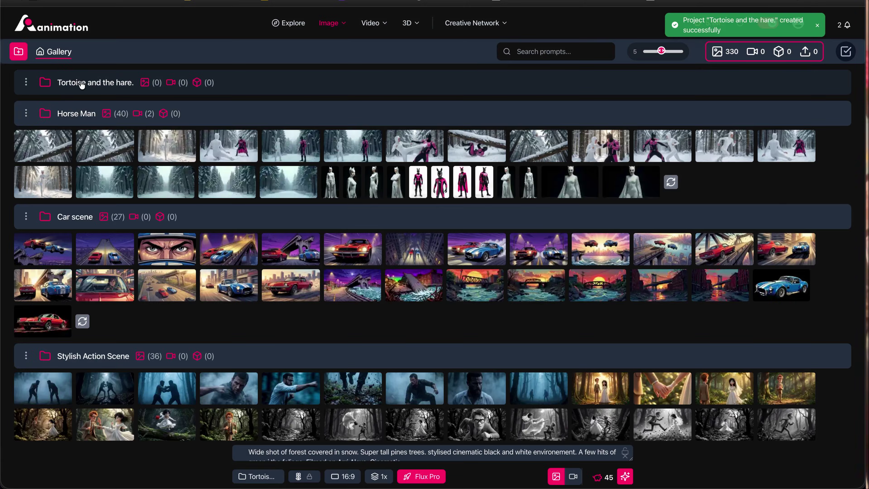
left_click(81, 86)
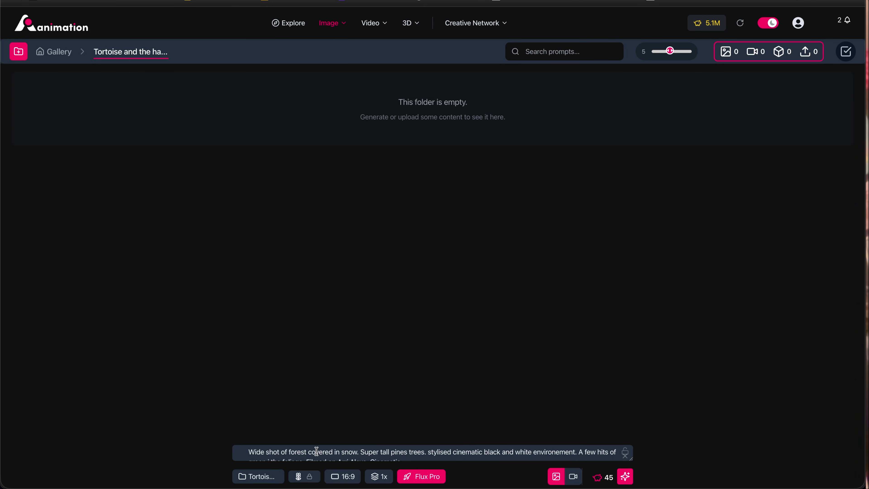
- Replace the forest prompt with "Tortoise," followed by the paper-craft style preset text
left_click(434, 451)
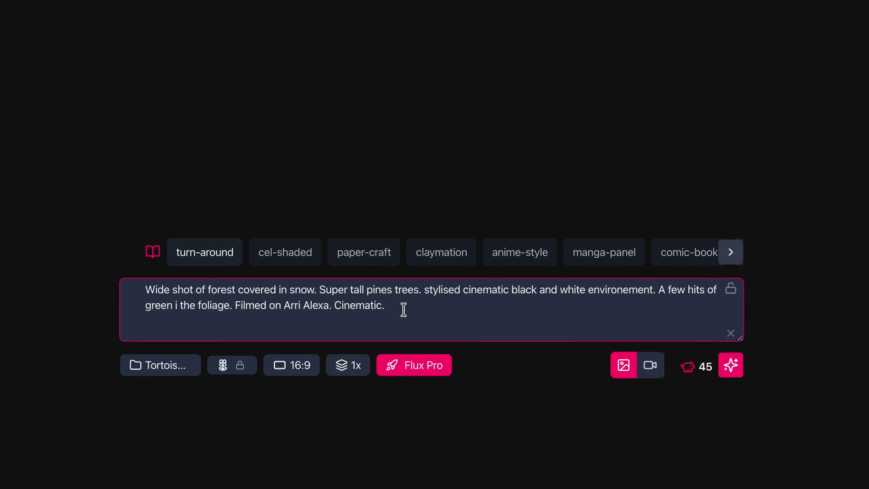
left_click_drag(403, 310, 171, 286)
key("BackSpace")
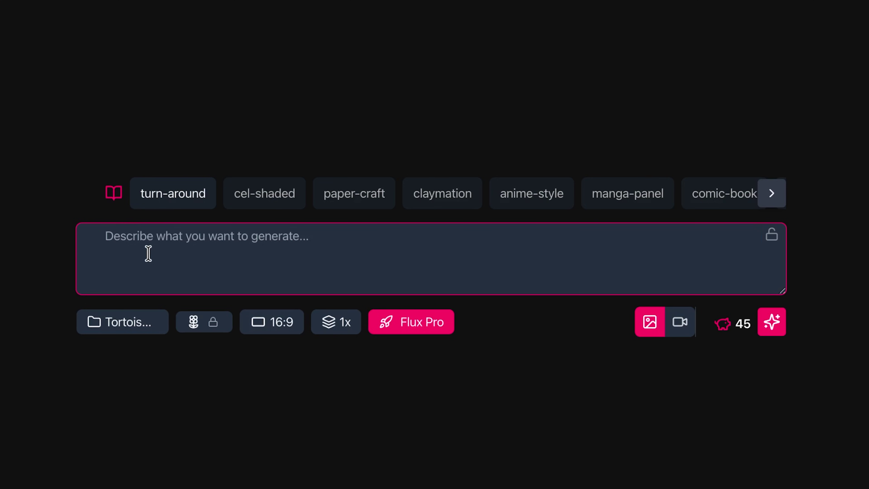
type("Tortoise")
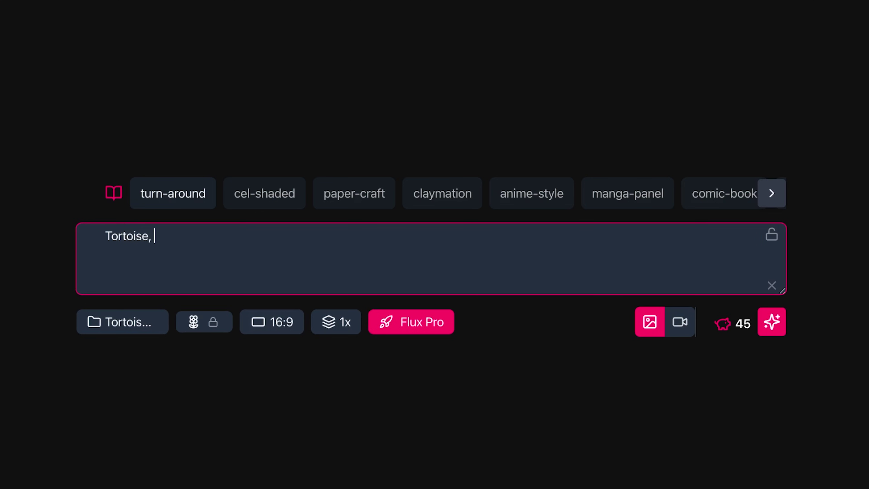
type(",")
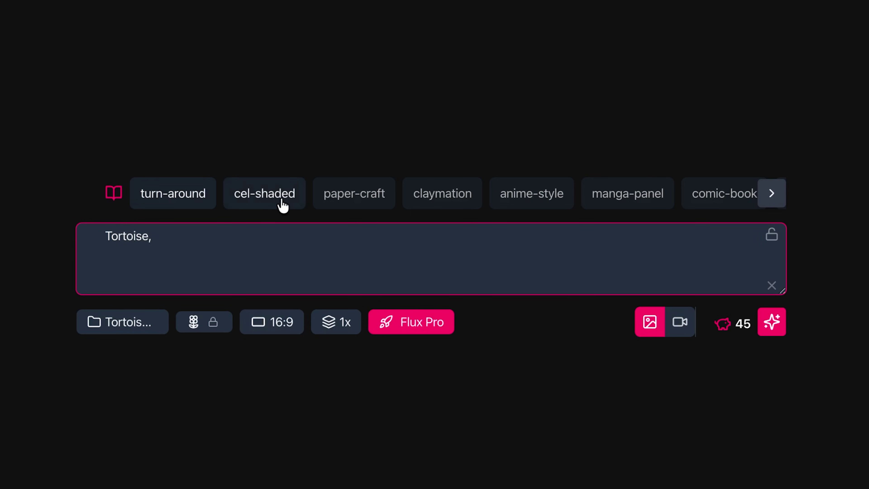
left_click(390, 204)
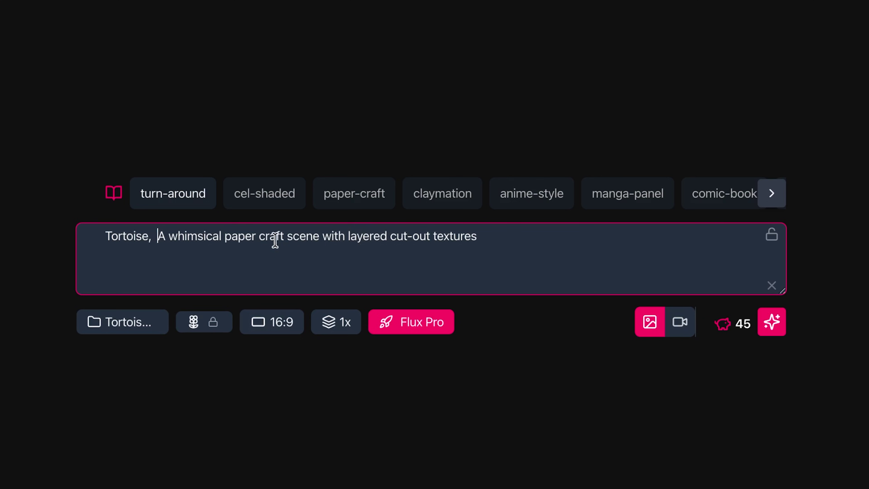
- Reword the prompt to "A ninja Tortoise, A whimsical paper craft character with layered cut-out textures. On black background. Wide full body shot."
left_click_drag(287, 236, 318, 236)
type("character")
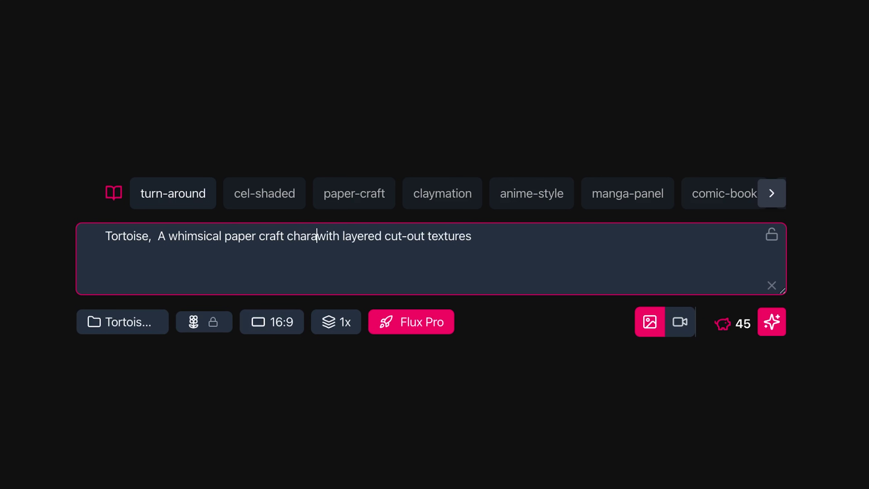
left_click(105, 236)
type("A ninja")
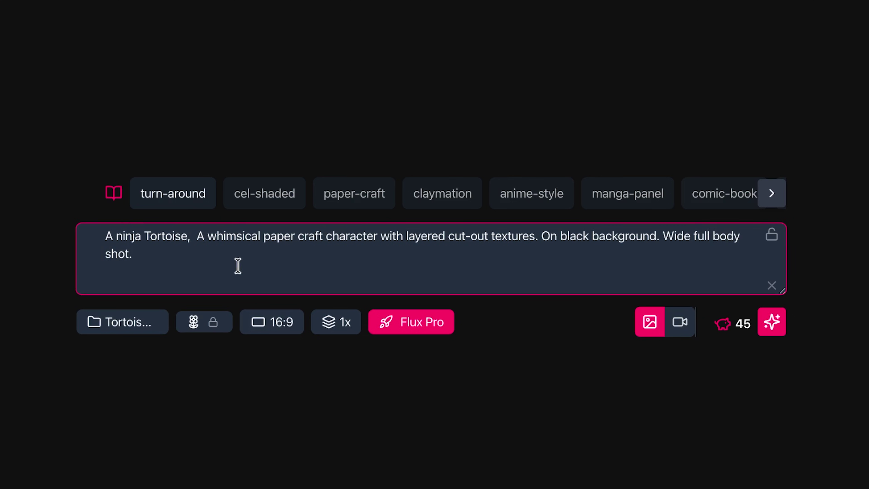
left_click(206, 265)
- Set the image count to 4x, check the 16:9 ratio and the Tortoise project folder, and generate the ninja tortoise images
left_click(331, 326)
left_click(331, 290)
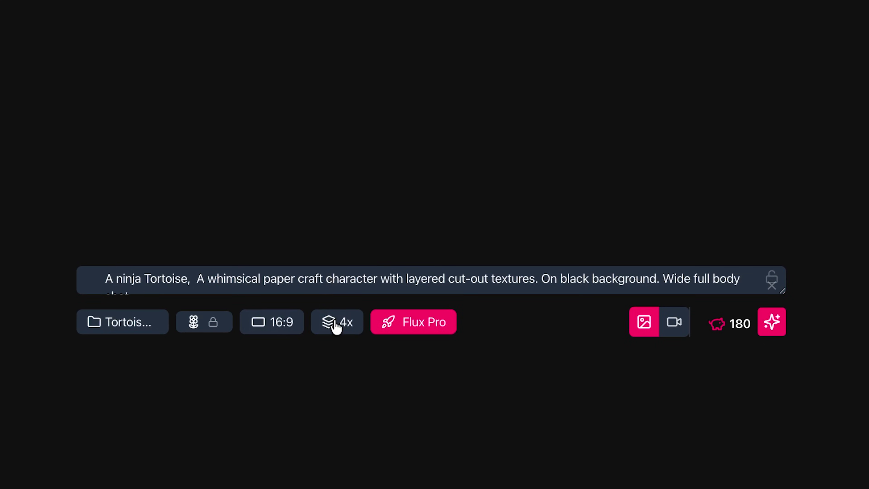
left_click(280, 321)
left_click(279, 321)
left_click(133, 334)
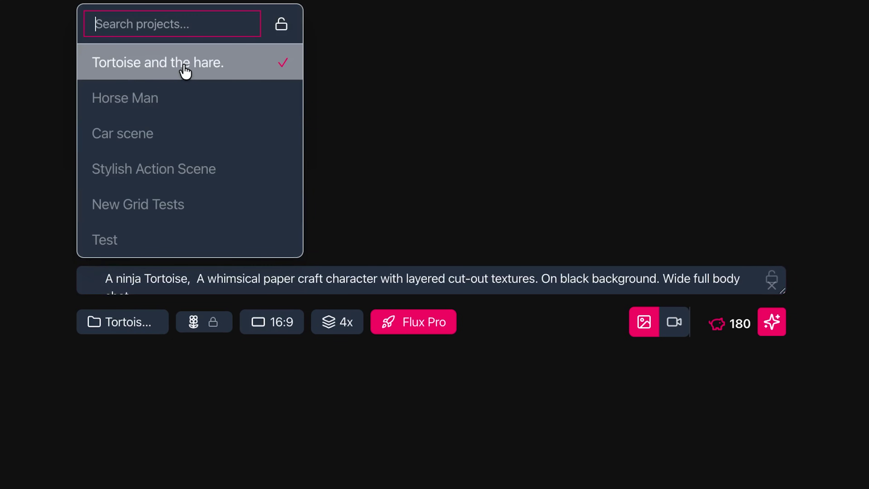
left_click(370, 279)
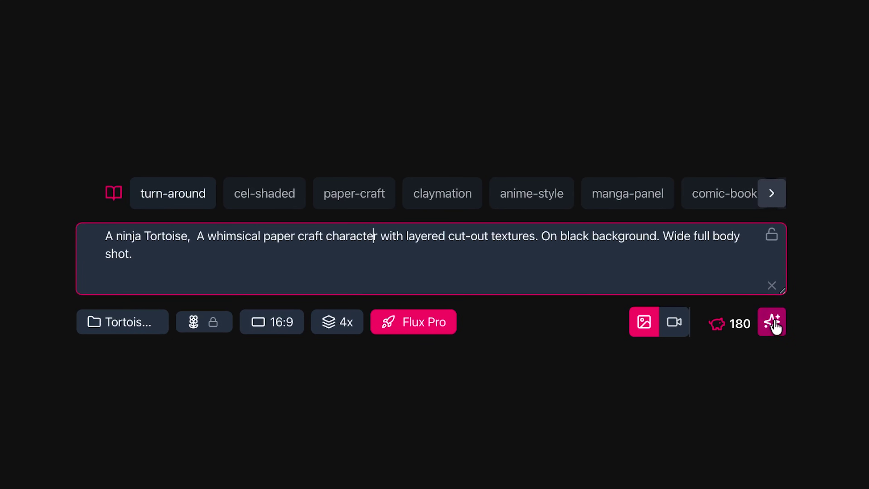
left_click(773, 331)
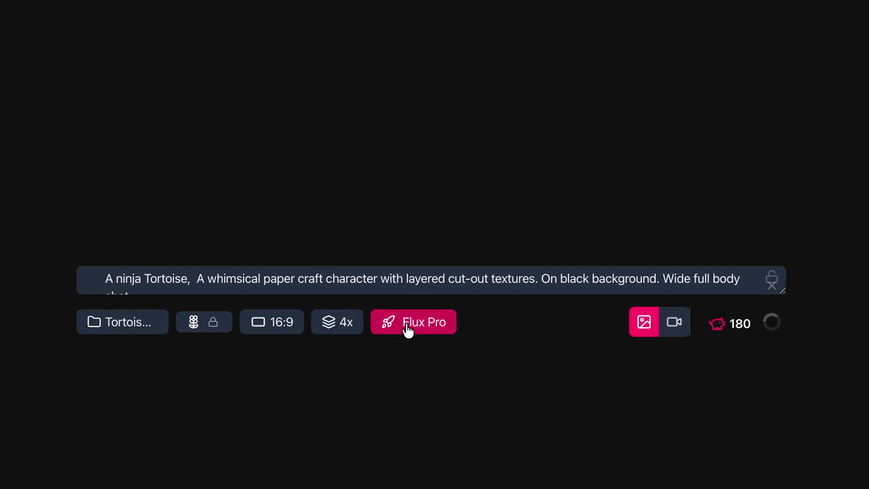
- Switch the model to Flux Kontext Pro Multi to view its reference image options, and return to Flux Pro
left_click(415, 324)
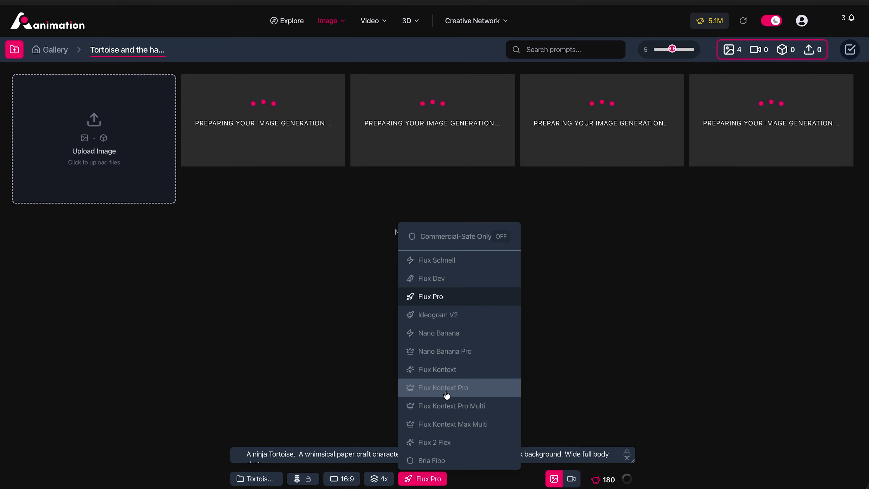
left_click(446, 406)
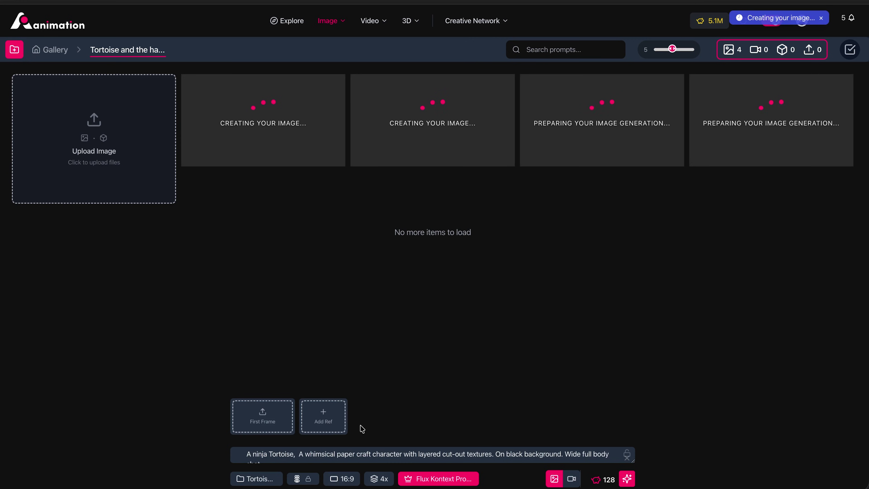
left_click(423, 479)
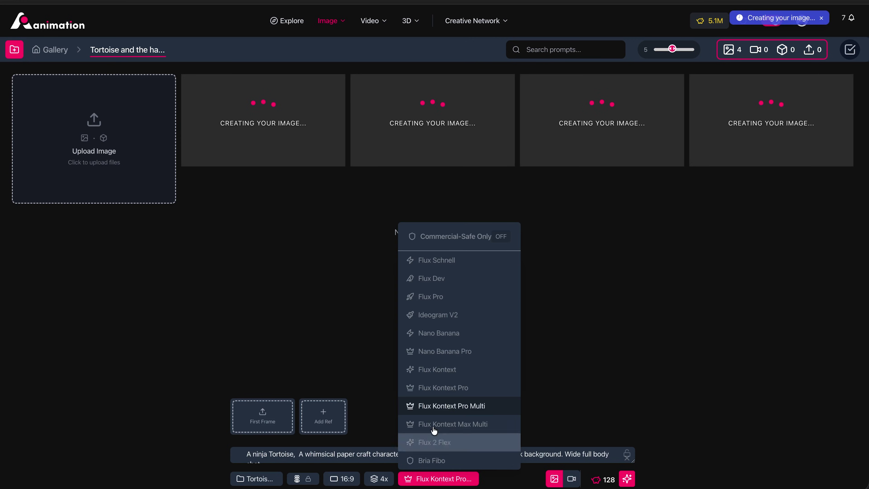
left_click(433, 301)
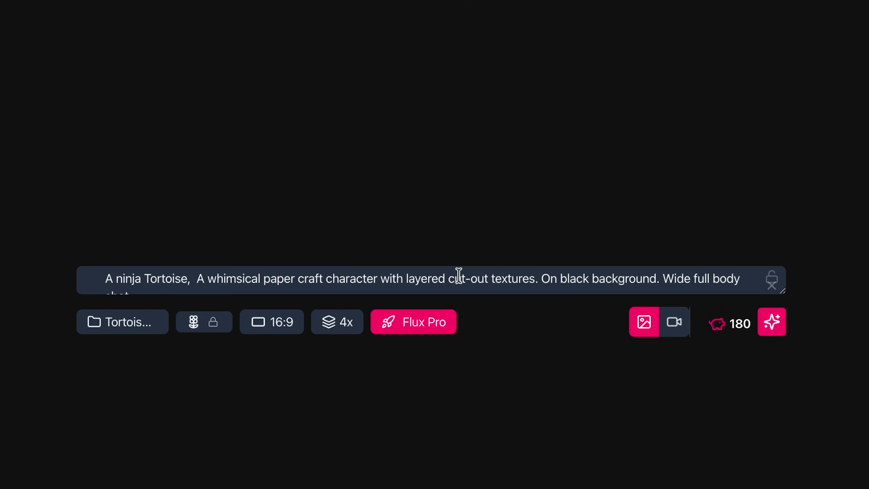
- Replace "ninja Tortoise" with "hare" in the image prompt
triple_click(449, 449)
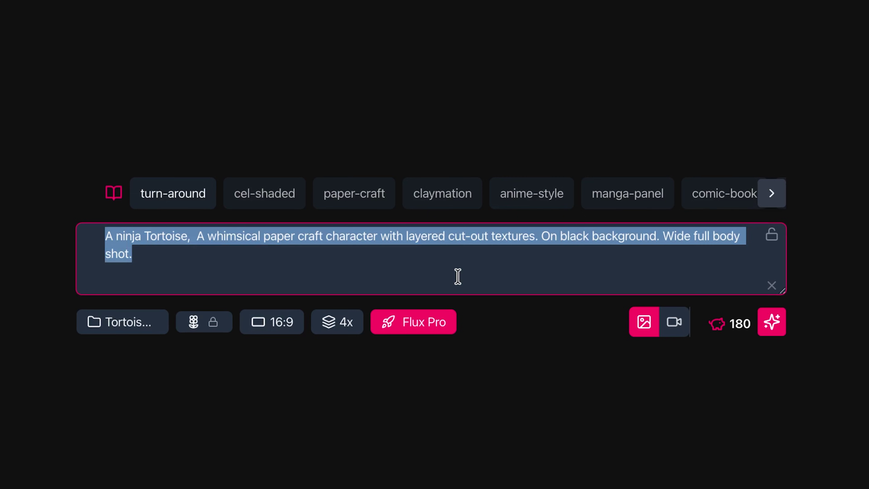
key("Left")
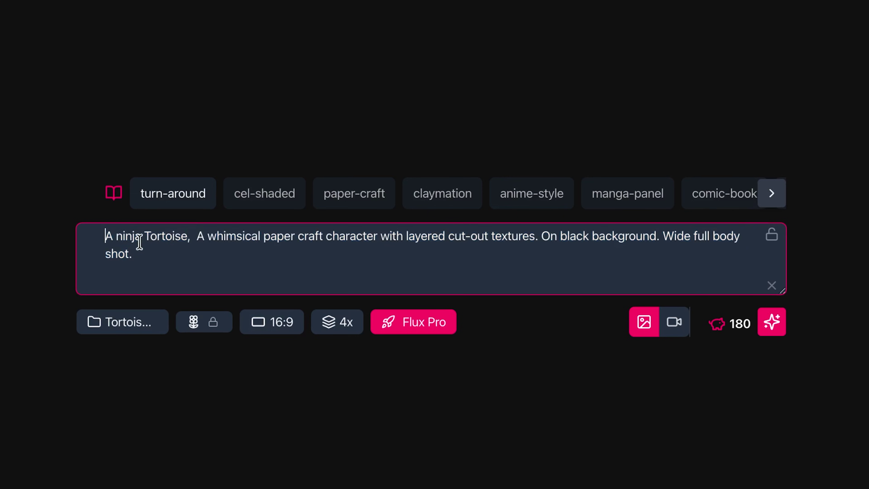
key("Right")
key("Right")
key("alt+shift+Right")
key("alt+shift+Right")
key("BackSpace")
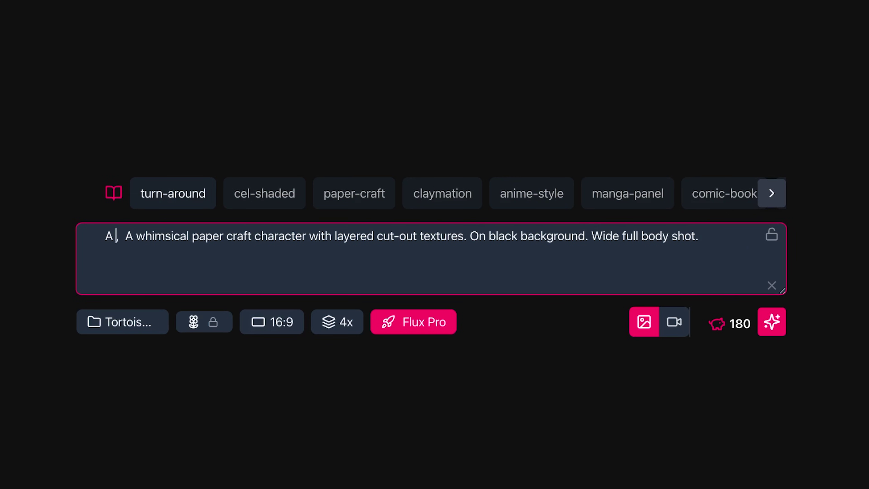
type("hare")
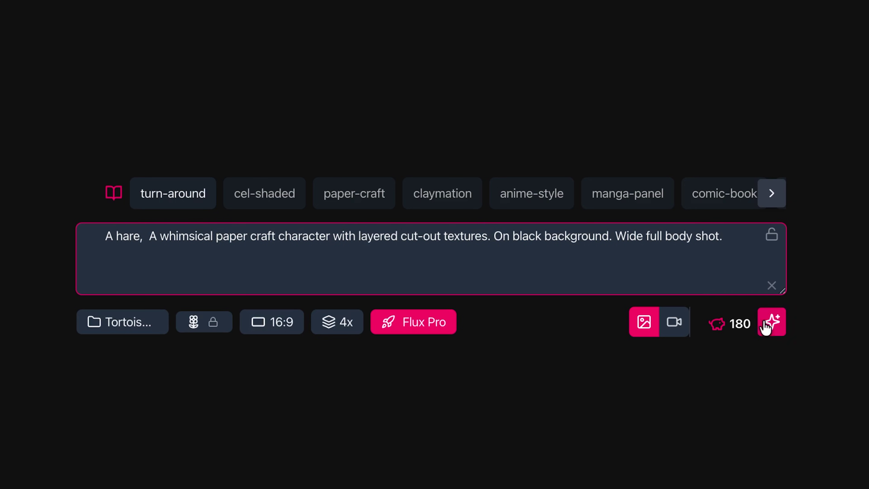
- Generate the paper craft hare images and view the generated characters at full size
left_click(768, 330)
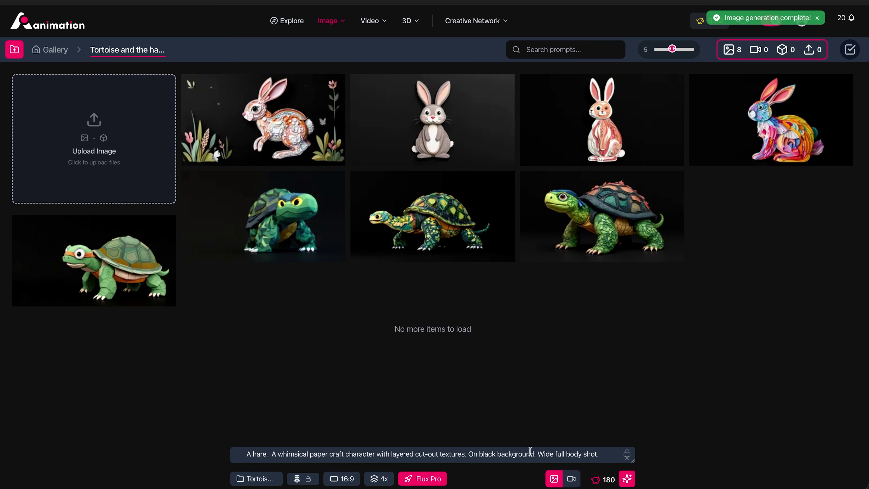
left_click(280, 124)
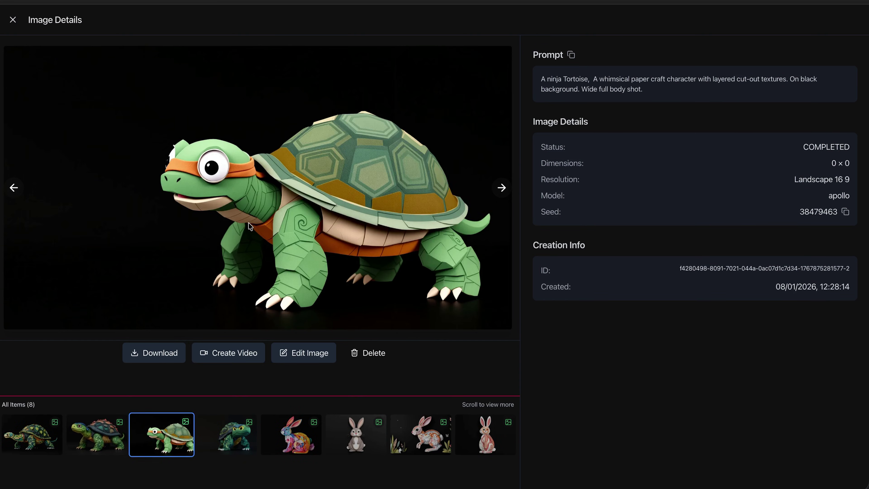
left_click(13, 22)
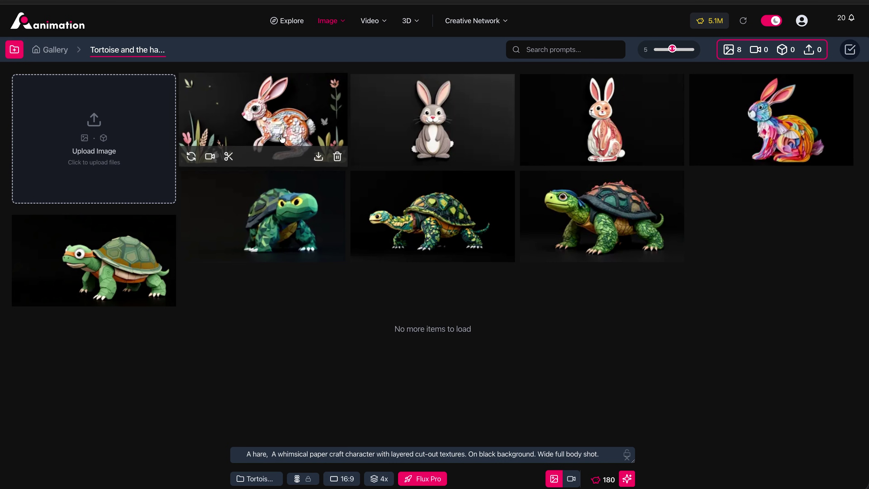
- Replace the hare prompt's paper craft wording with "a handmade claymation-style character with soft textures and sculpted details" and generate the images
left_click_drag(464, 454, 272, 454)
key("BackSpace")
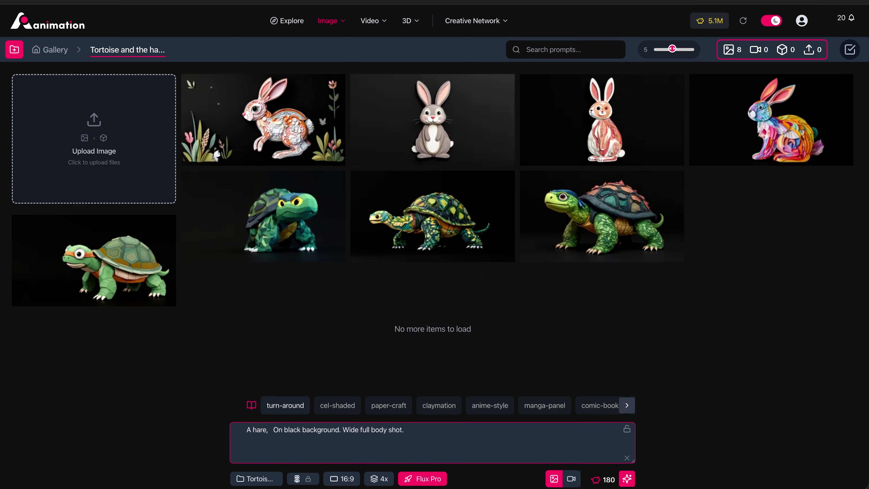
scroll(417, 414, "right", 5)
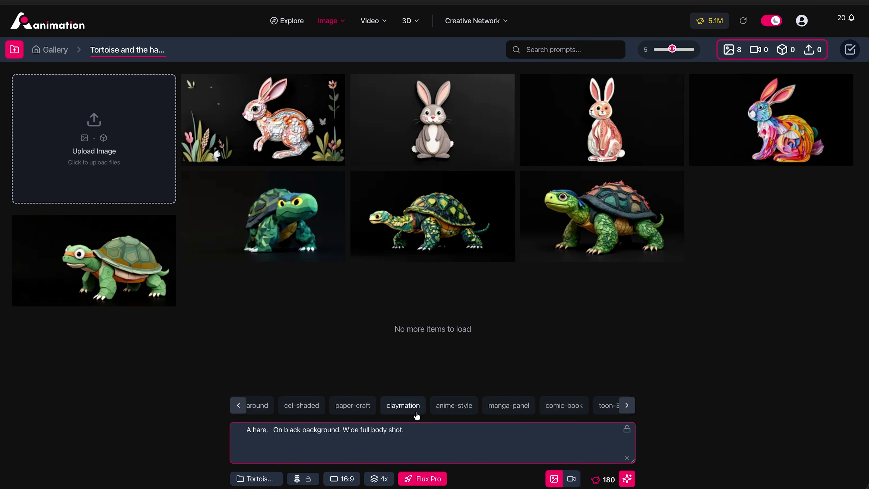
scroll(417, 414, "left", 2)
left_click(318, 405)
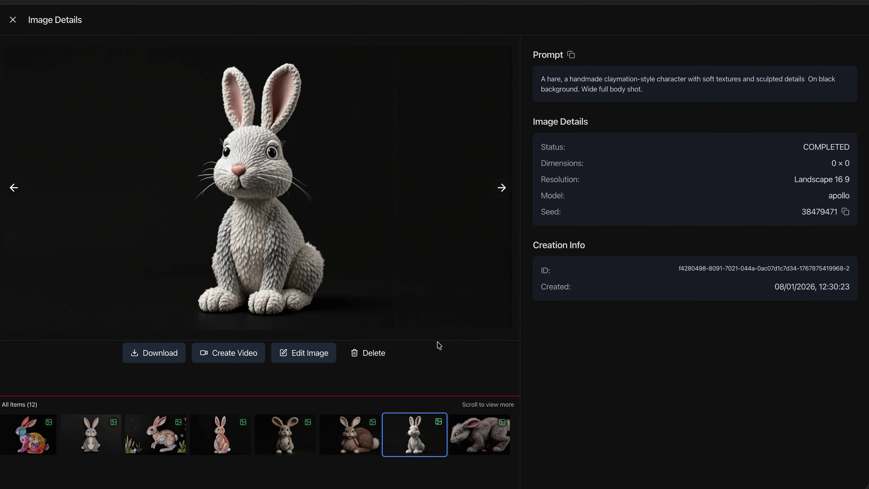
- Compare the claymation hare images one by one at full size and return to the project folder
key("Right")
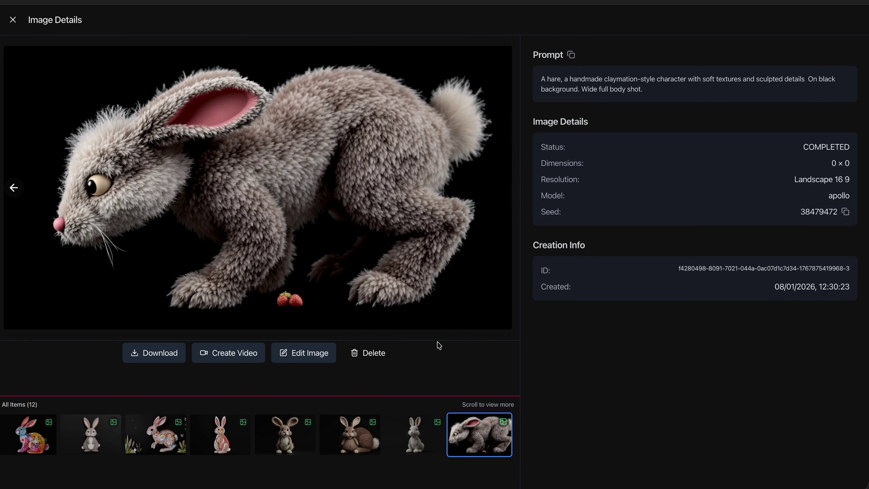
key("Left")
key("Left")
key("Left")
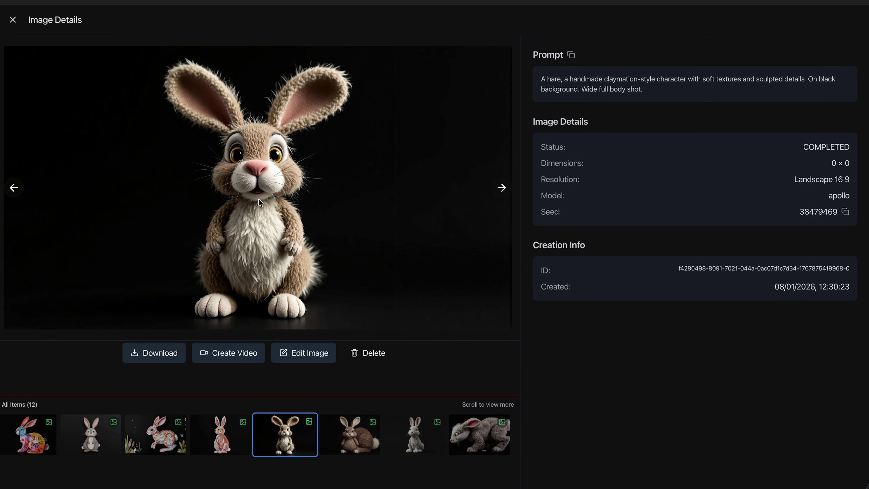
left_click(13, 19)
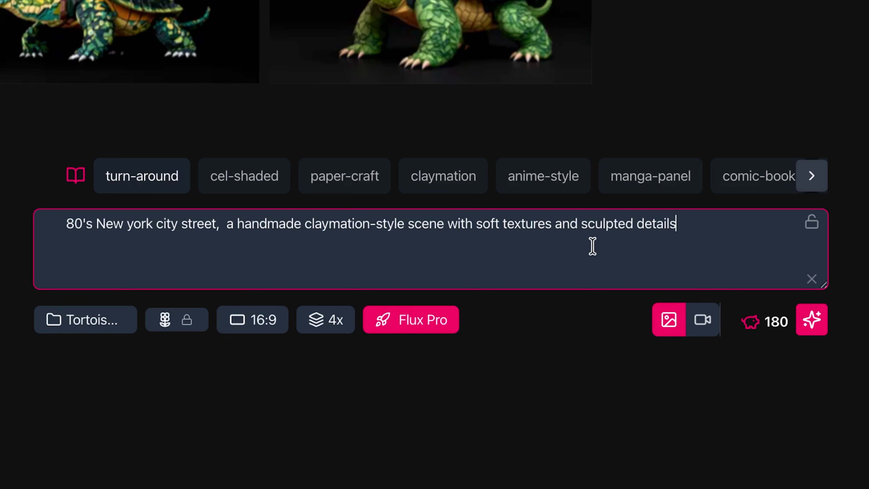
- Generate images for "80's New york city street, a handmade claymation-style scene with soft textures and sculpted details" and view them at full size
left_click(812, 320)
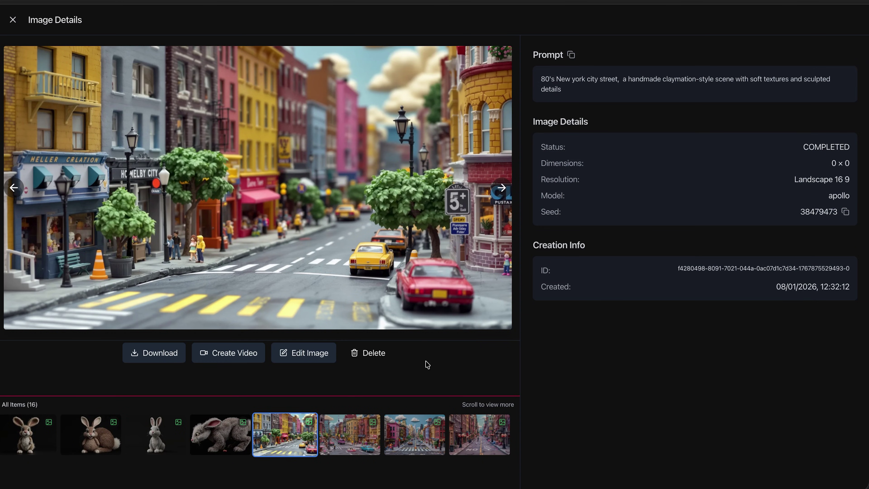
key("Right")
key("Right")
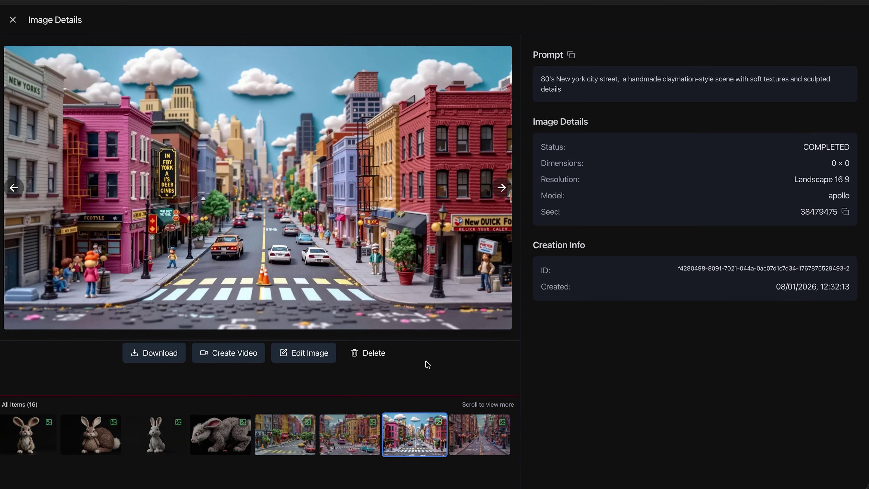
key("Right")
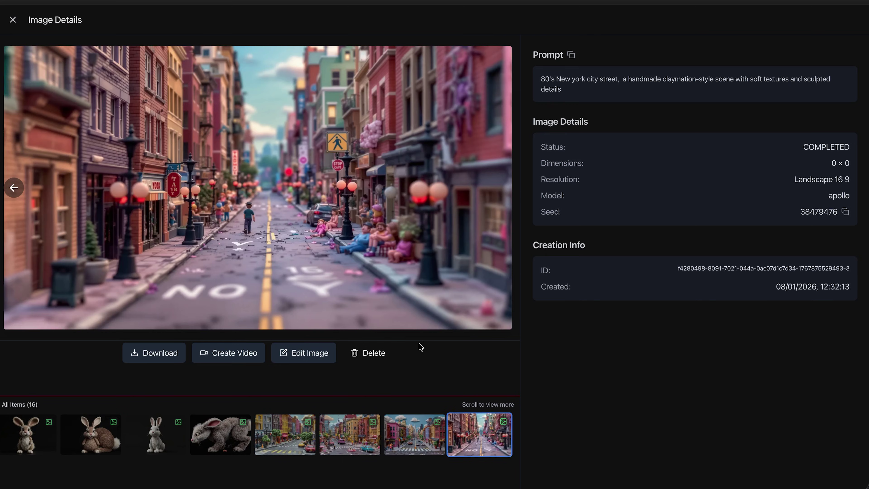
- Close the street image's details and open the Story Grid storyboard tool
left_click(17, 22)
mouse_move(415, 112)
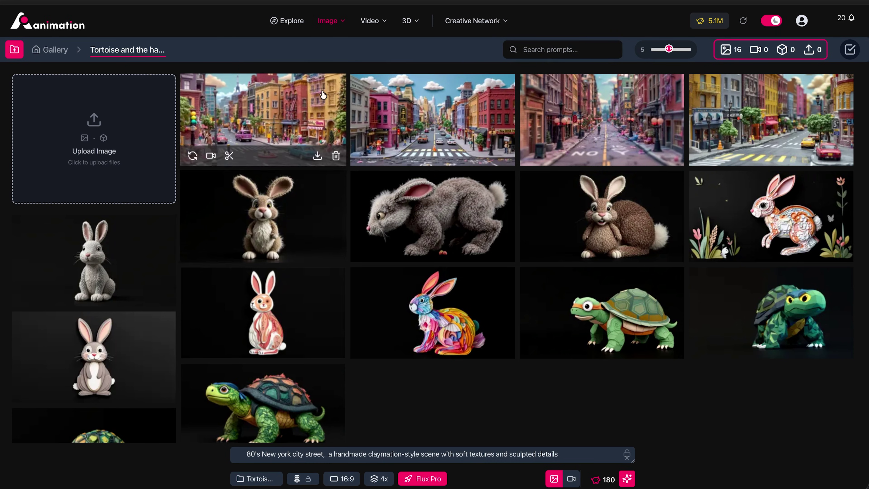
left_click(328, 20)
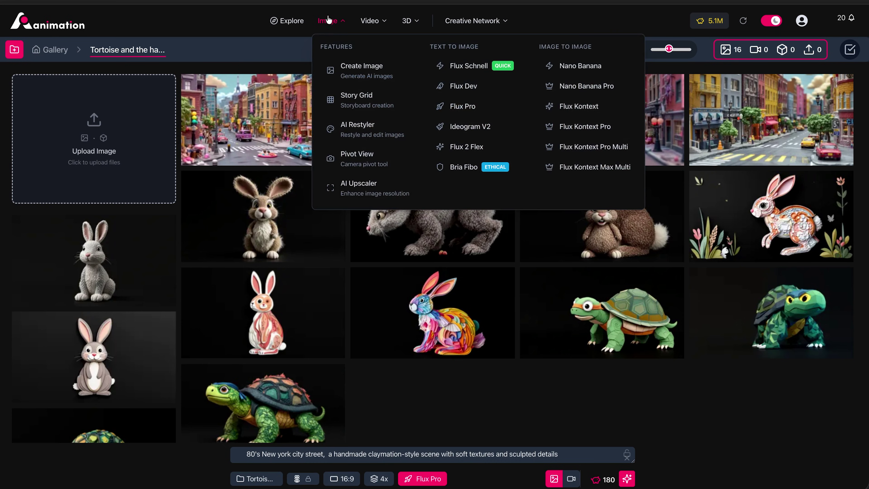
left_click(343, 102)
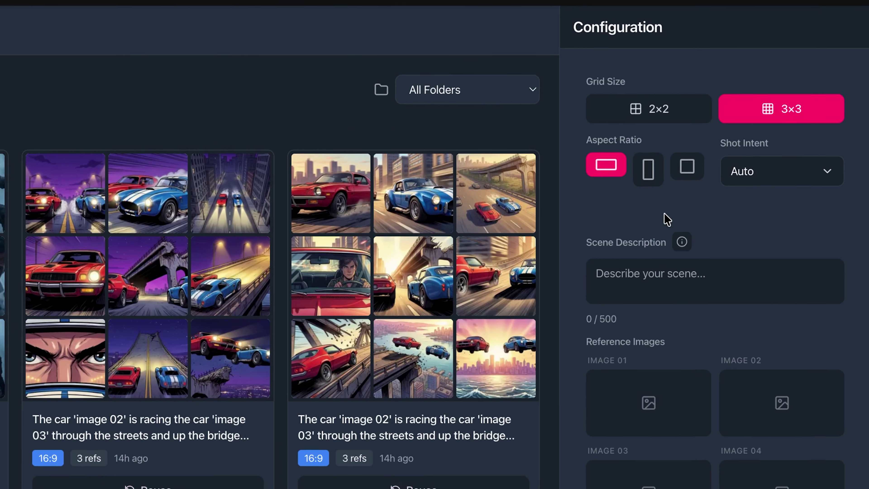
- Configure the story grid with a 2×2 size, 9:16 aspect ratio and the Action (movement + dynamic angles) shot intent
left_click(662, 116)
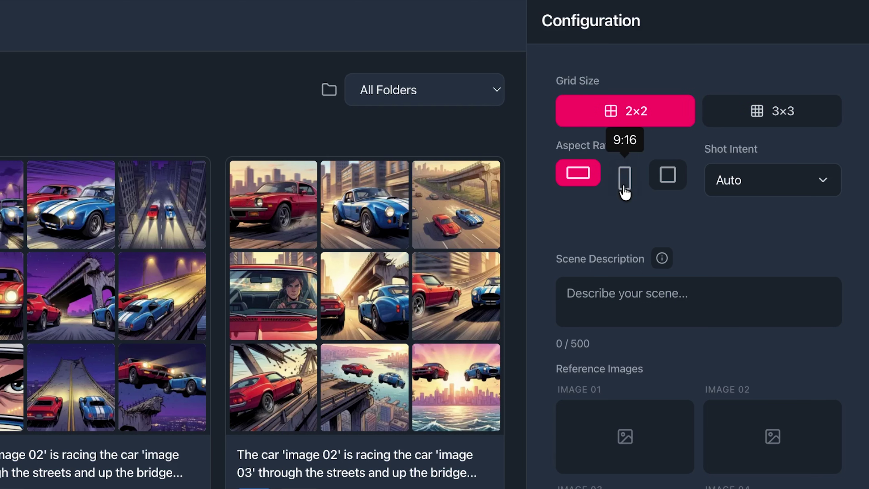
left_click(629, 184)
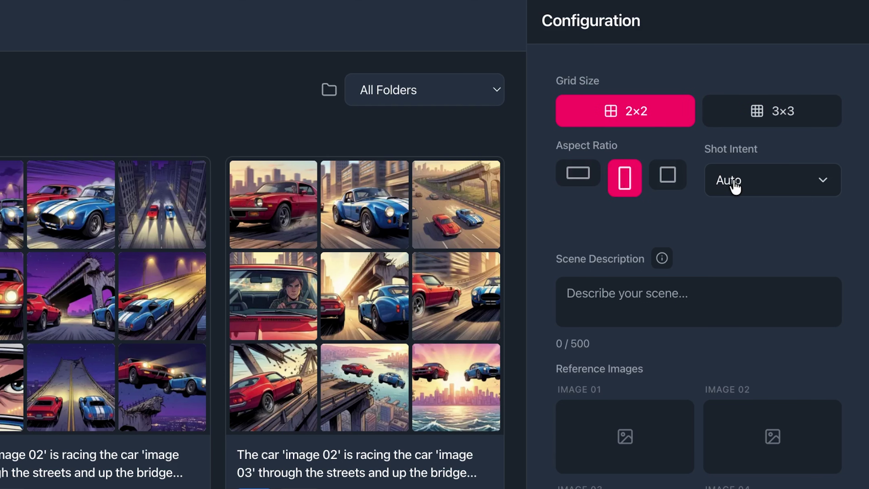
left_click(749, 184)
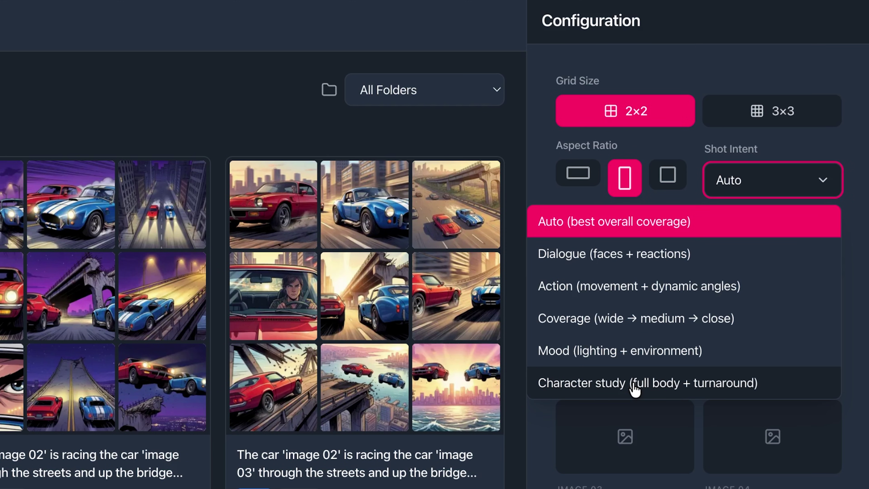
left_click(674, 288)
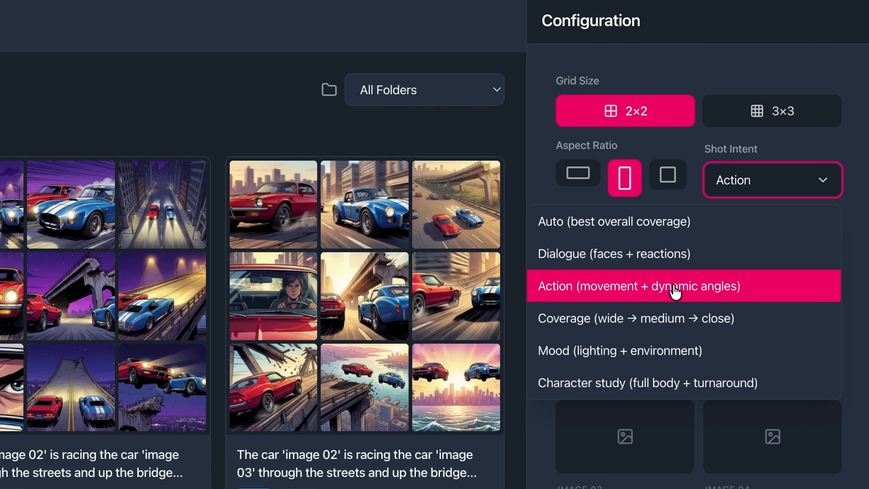
- Use the upright brown hare, the yellow-patterned tortoise and the street with the central crosswalk as reference images 01, 02 and 03
scroll(625, 290, "down", 3)
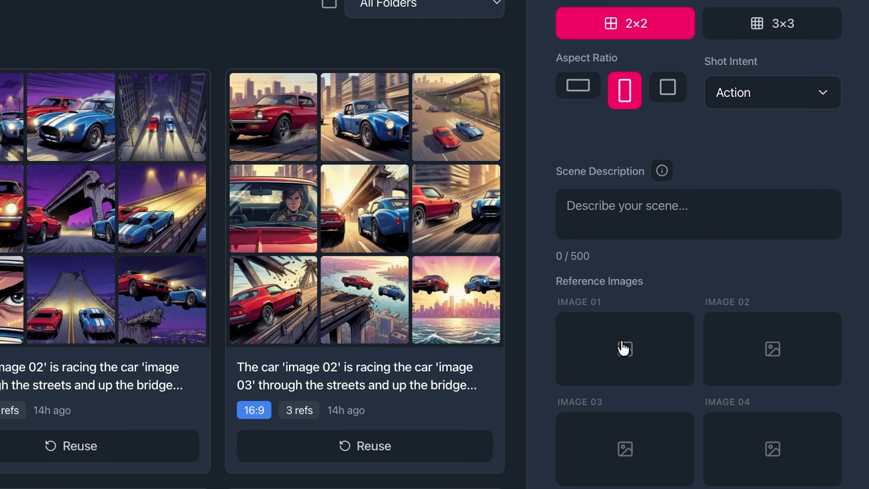
left_click(623, 348)
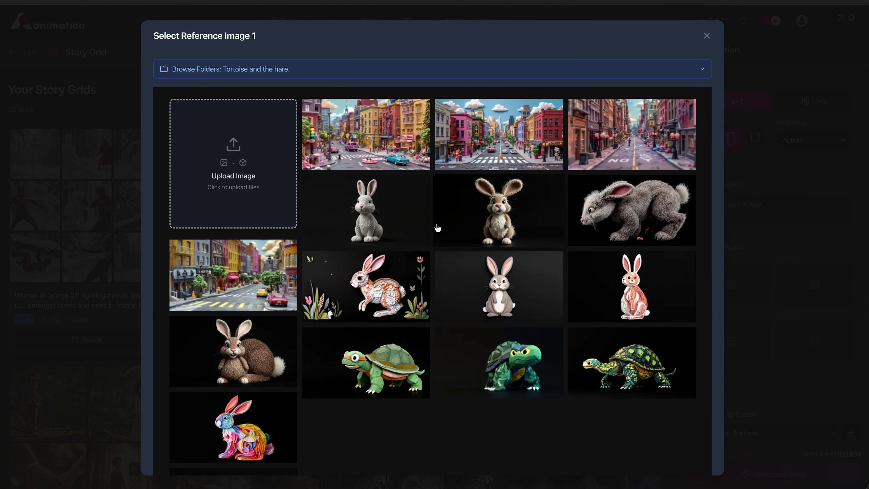
left_click(490, 219)
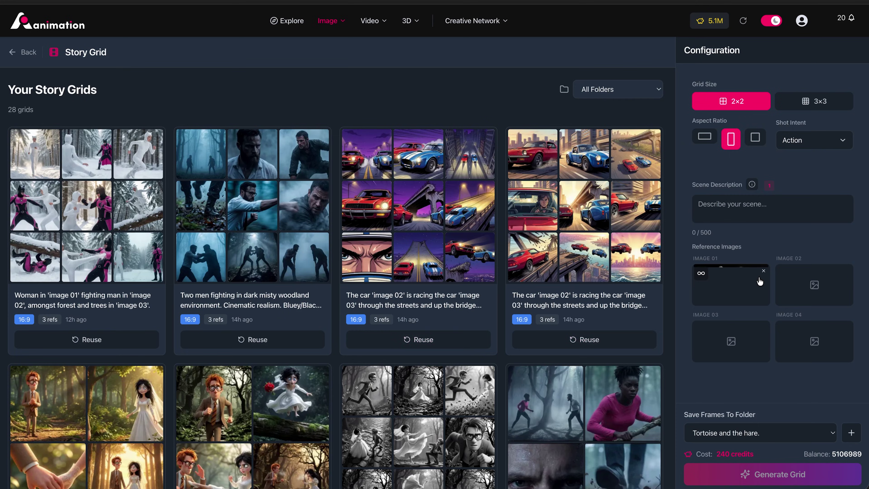
left_click(790, 286)
left_click(619, 365)
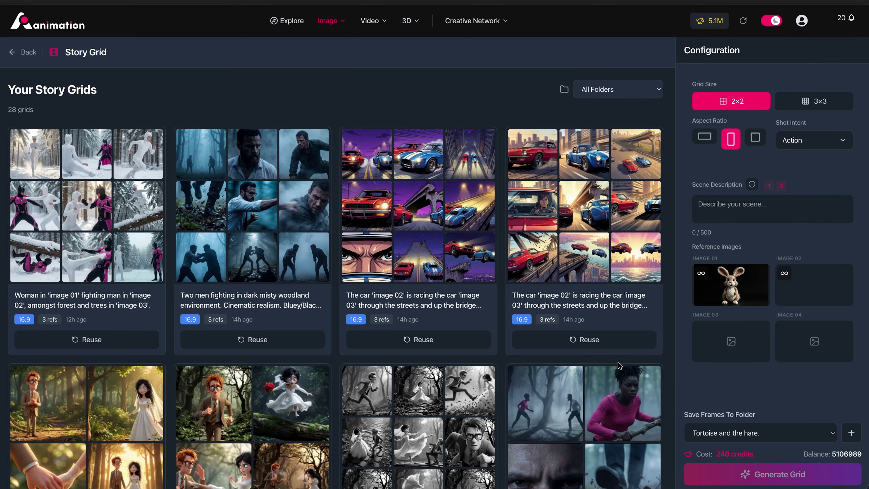
left_click(736, 338)
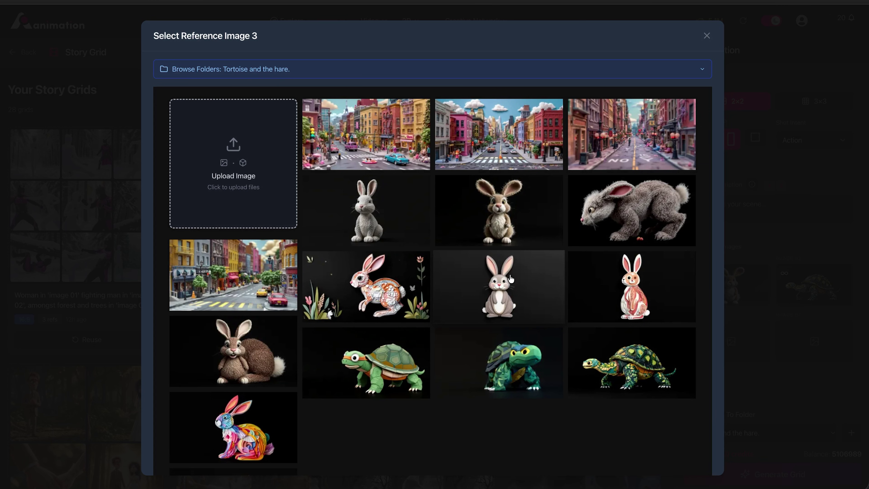
left_click(488, 150)
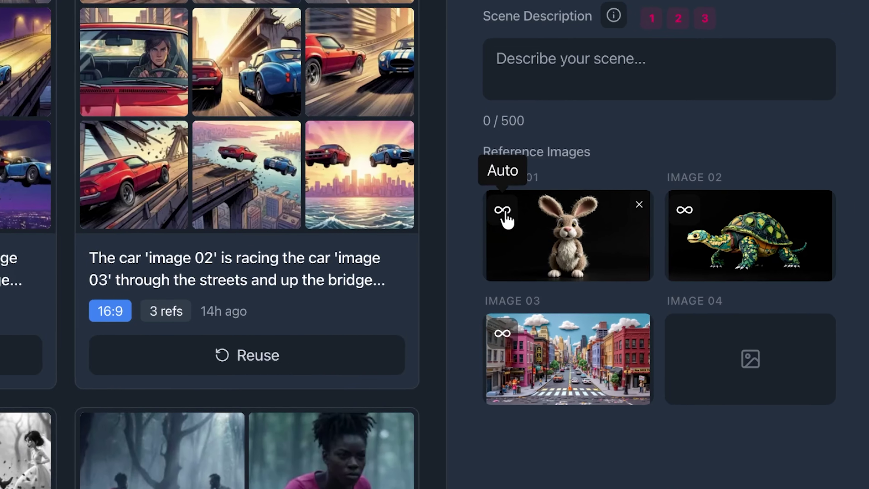
- Assign the Character role to the hare and tortoise references and the picture-symbol role to the street reference
left_click(557, 229)
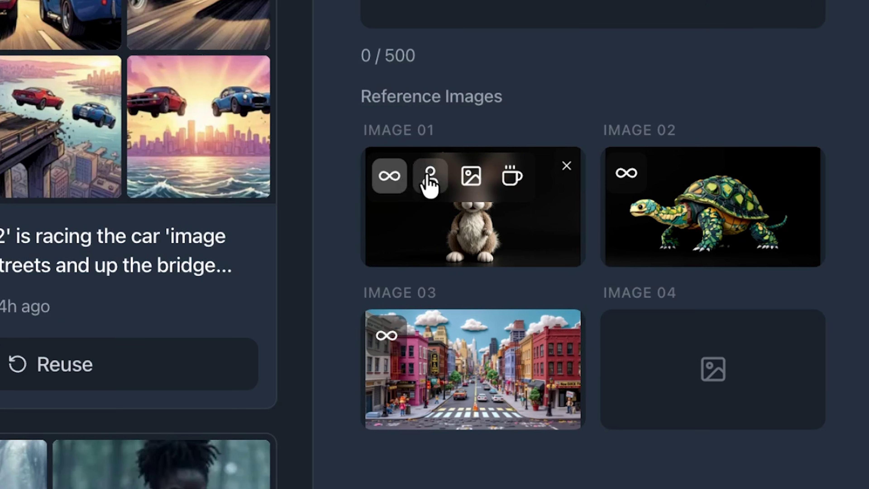
left_click(430, 176)
mouse_move(631, 183)
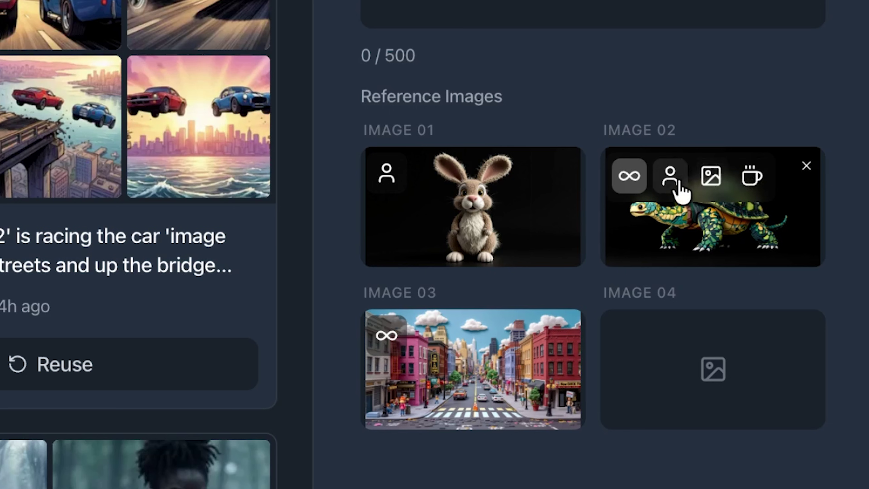
left_click(673, 183)
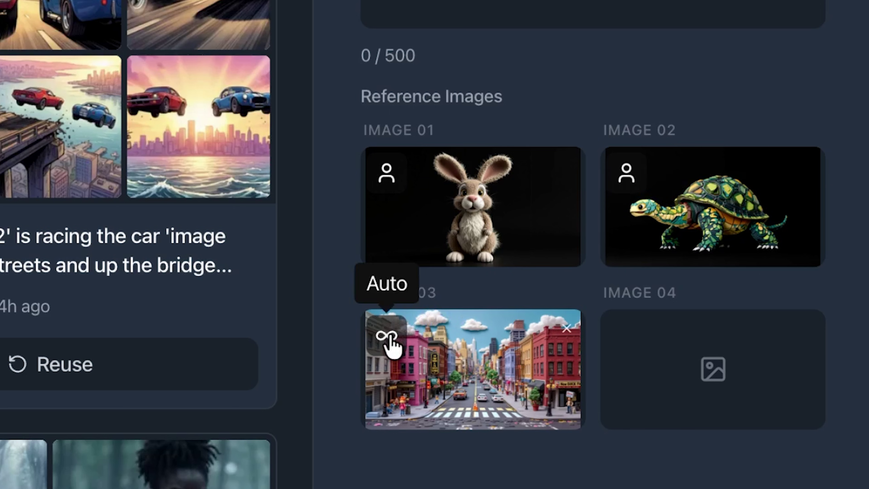
left_click(388, 341)
left_click(471, 339)
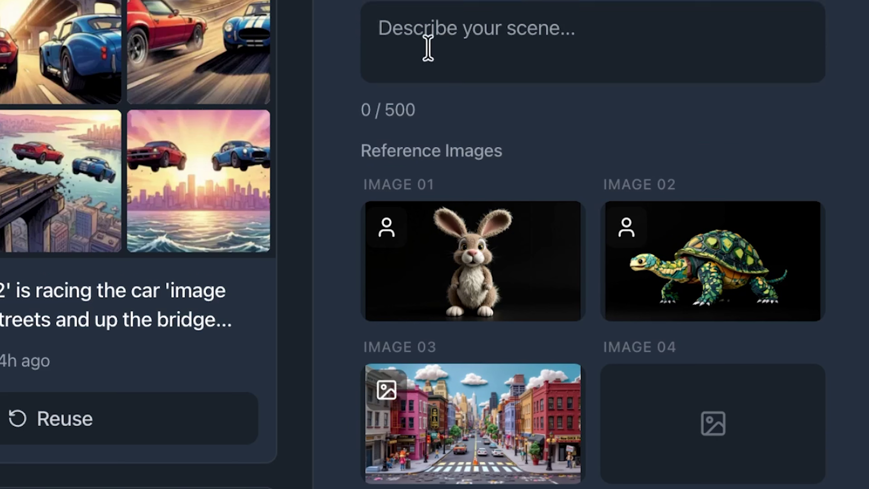
- Start the scene description with "The hare 'image 01' in a race with the tortoise 'image 02' in a claymation new york street scene 'image 03'"
left_click(449, 7)
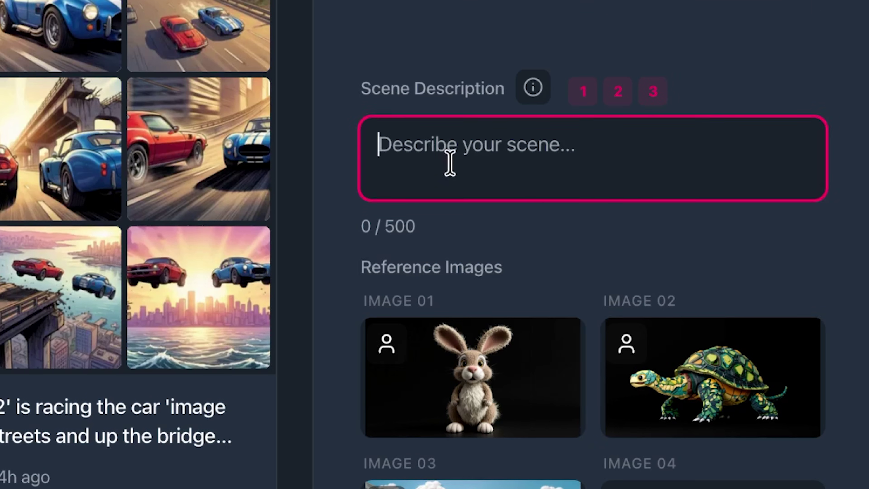
type("The hare")
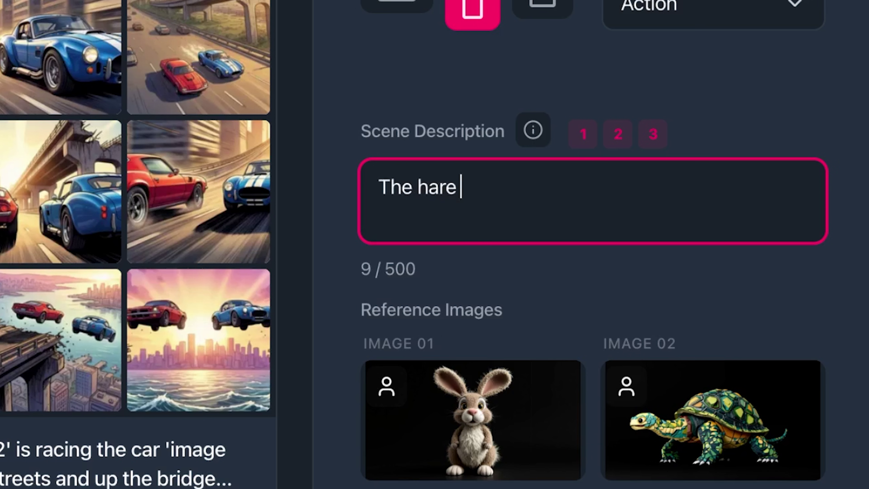
left_click(581, 135)
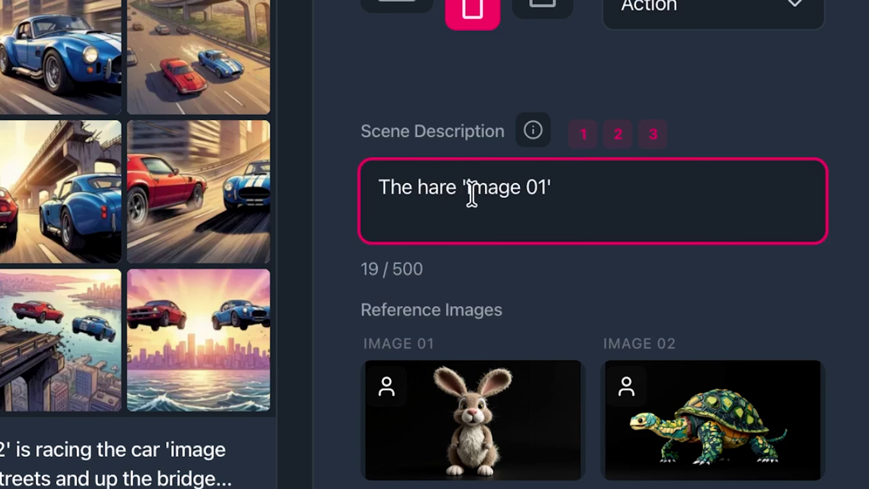
type("in a race with the tortoise")
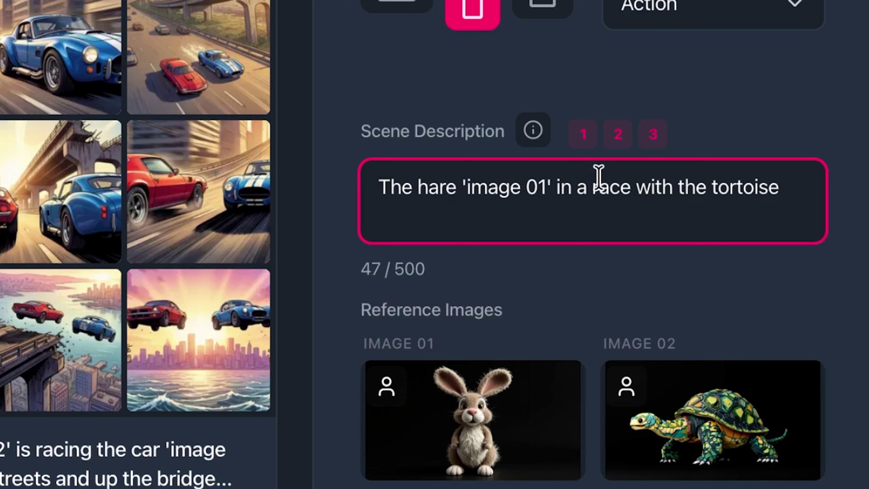
left_click(616, 142)
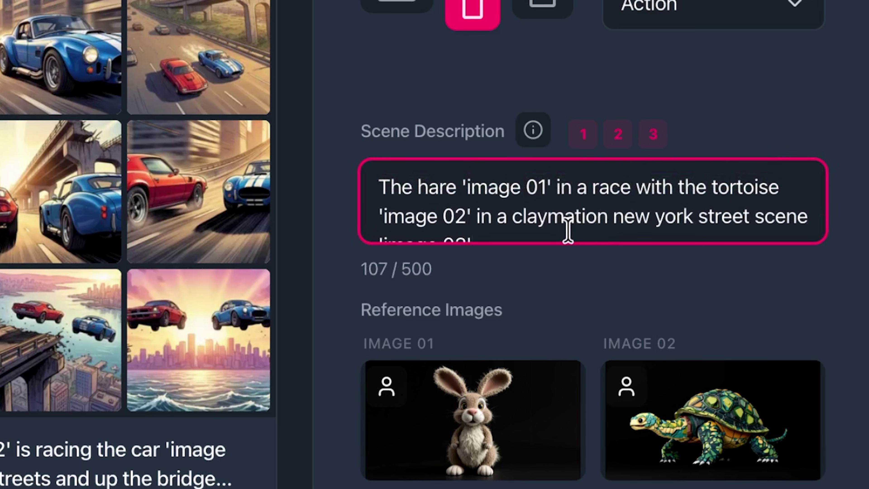
- End the scene description's sentence with a full stop and append "Realistic stopmotion claymation scene. Filmed on Arri Alexa."
scroll(588, 218, "down", 1)
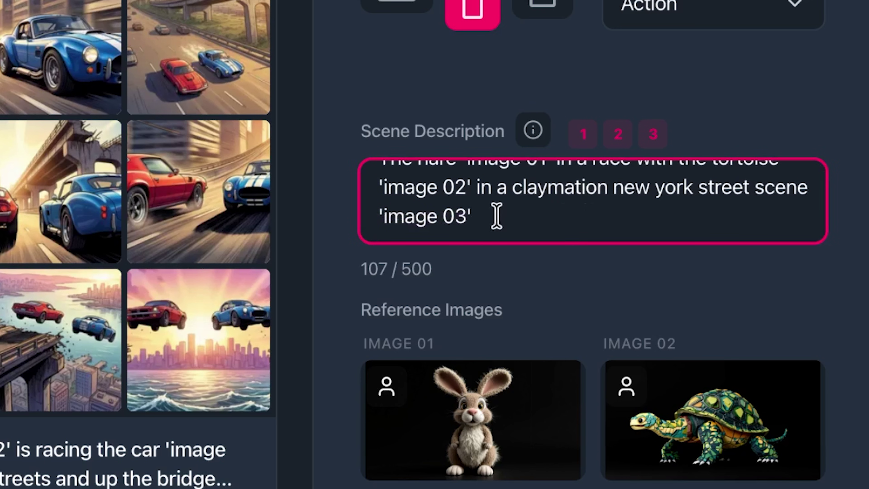
type(".")
type("Realistic stopmotion claymation scene. Filmed on Arri Alexa.")
left_click_drag(481, 187, 624, 227)
left_click(678, 230)
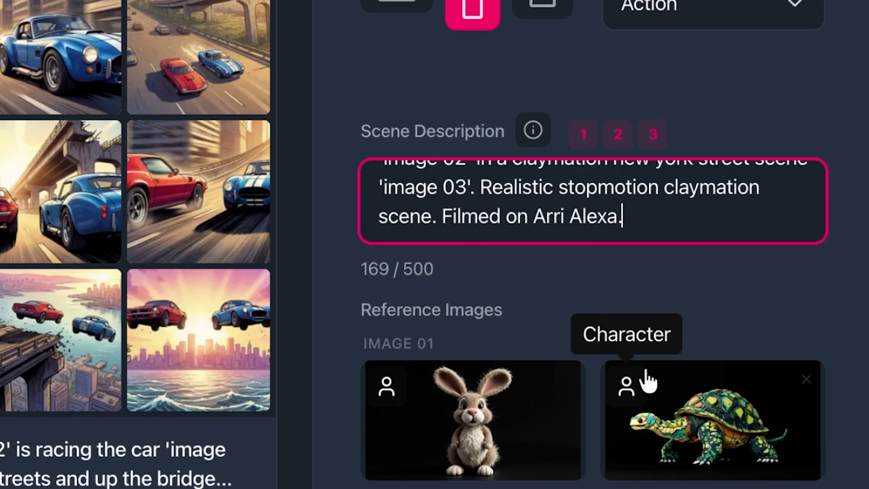
- Choose "Tortoise and the hare." as the folder for saving the frames and generate the grid
scroll(646, 382, "down", 10)
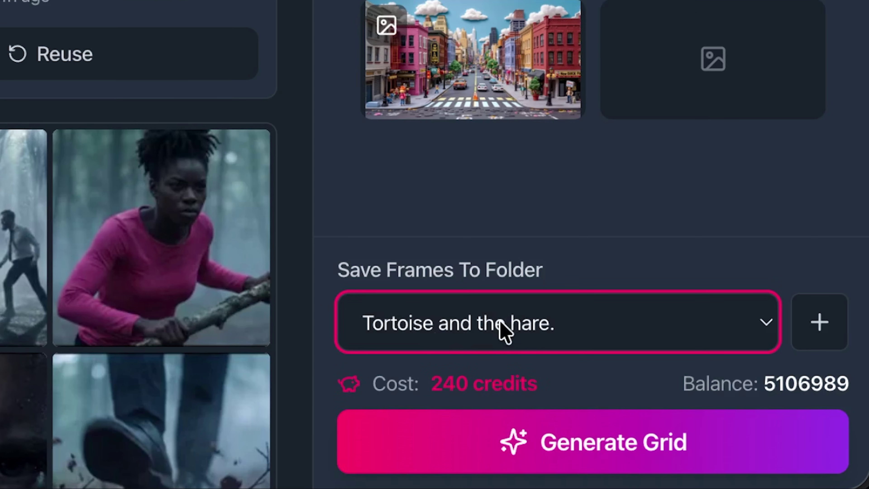
left_click(549, 447)
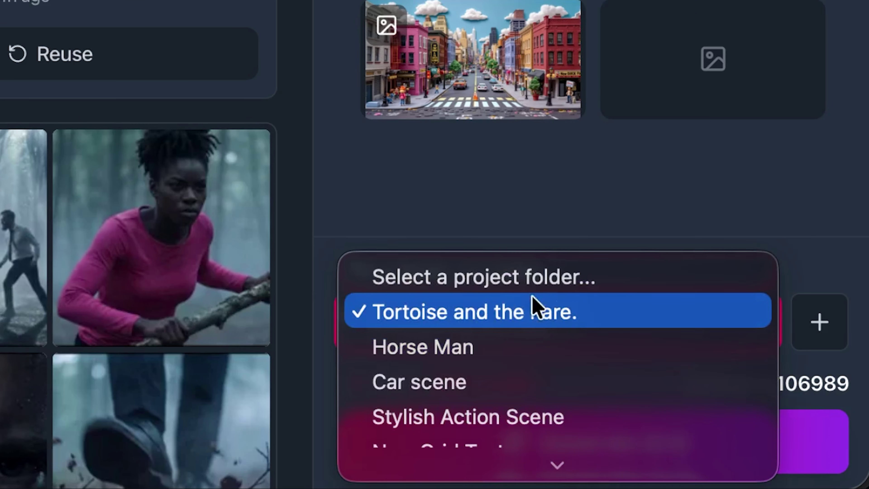
left_click(565, 319)
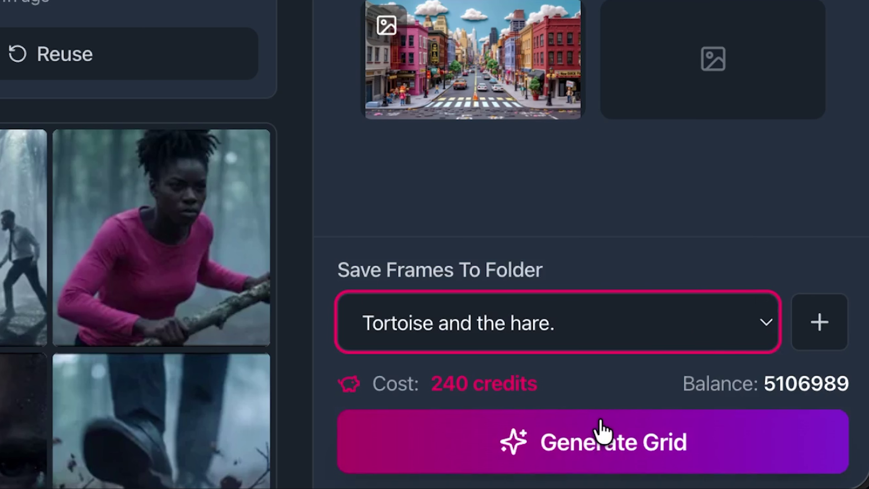
left_click(603, 441)
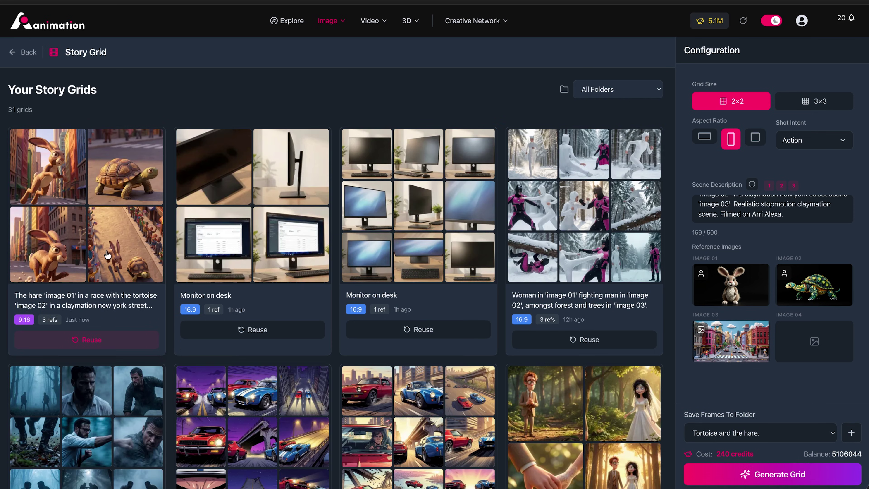
- Open the newly generated hare and tortoise race grid and examine its frames against the reference images
left_click(58, 172)
scroll(293, 221, "down", 2)
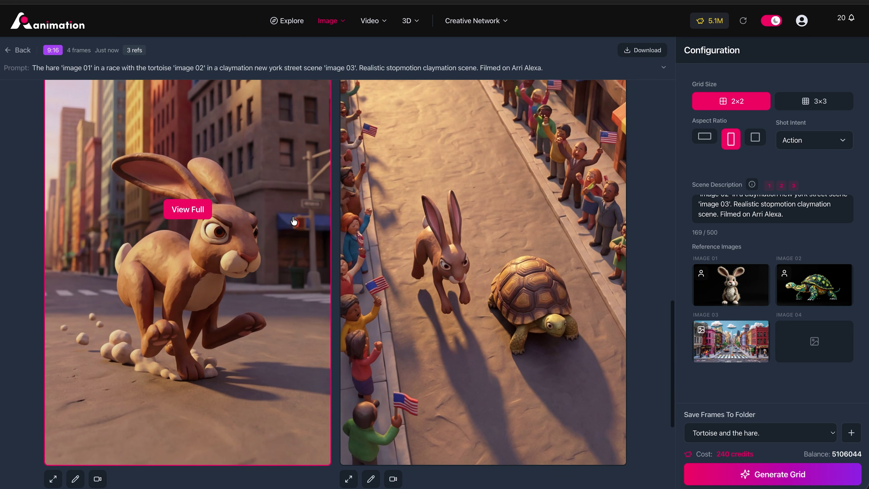
mouse_move(759, 291)
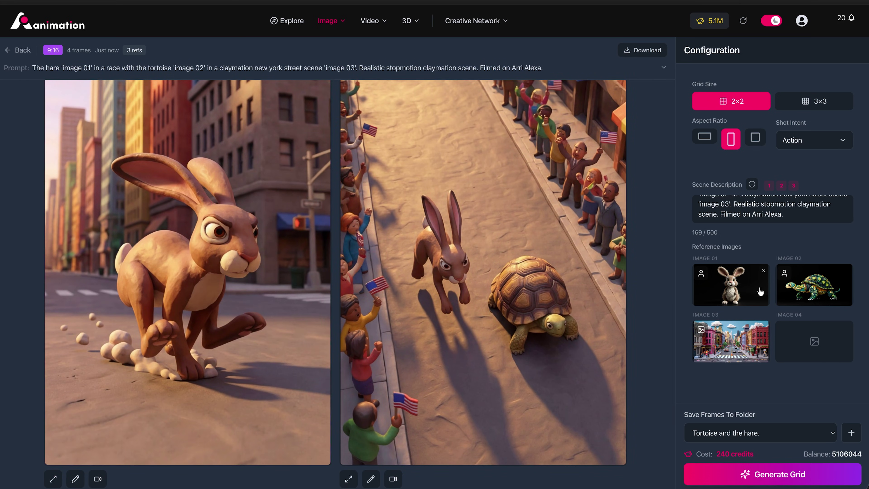
mouse_move(806, 295)
scroll(502, 334, "down", 5)
scroll(503, 335, "up", 2)
scroll(502, 334, "up", 3)
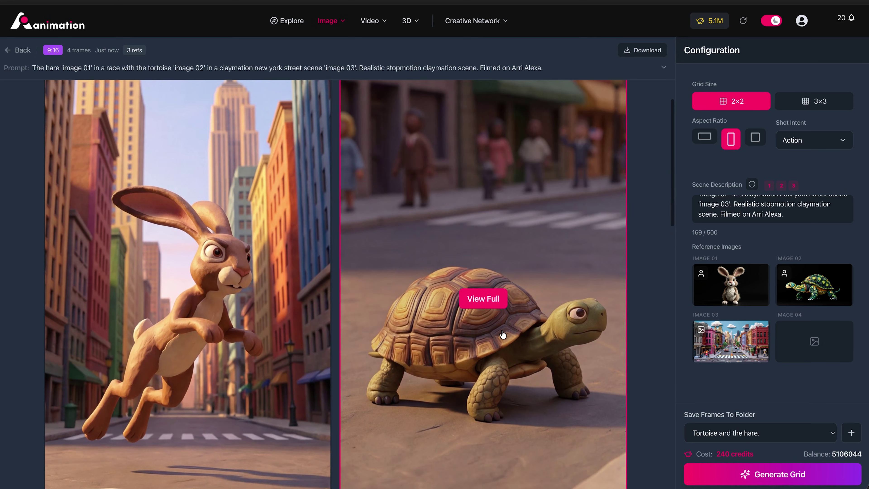
scroll(501, 335, "down", 10)
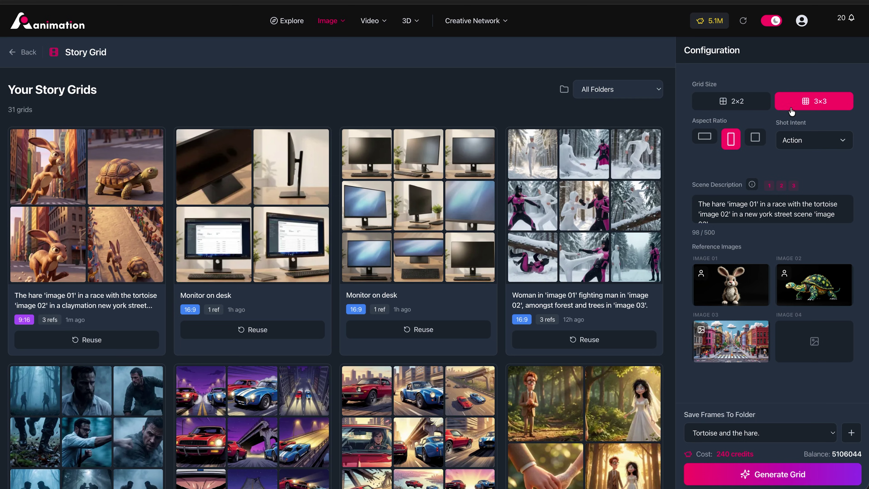
- Set the next grid's aspect ratio to 16:9 and its shot intent to Auto (best overall coverage)
left_click(704, 136)
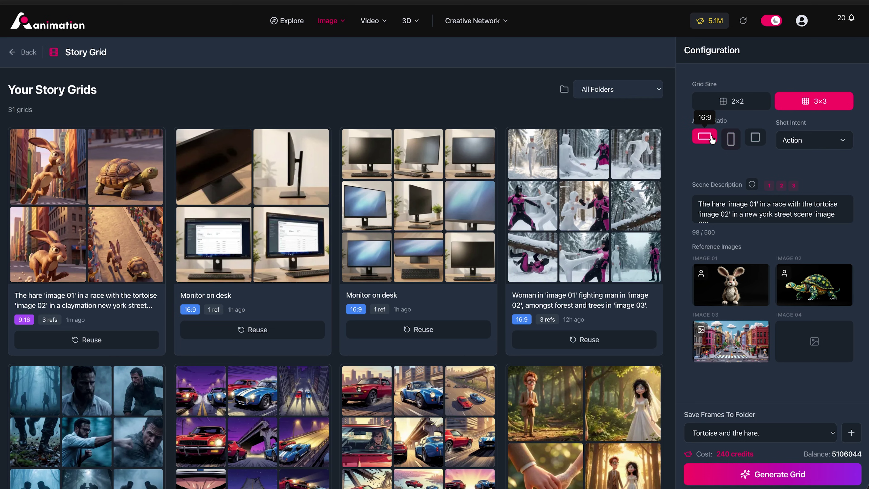
left_click(803, 143)
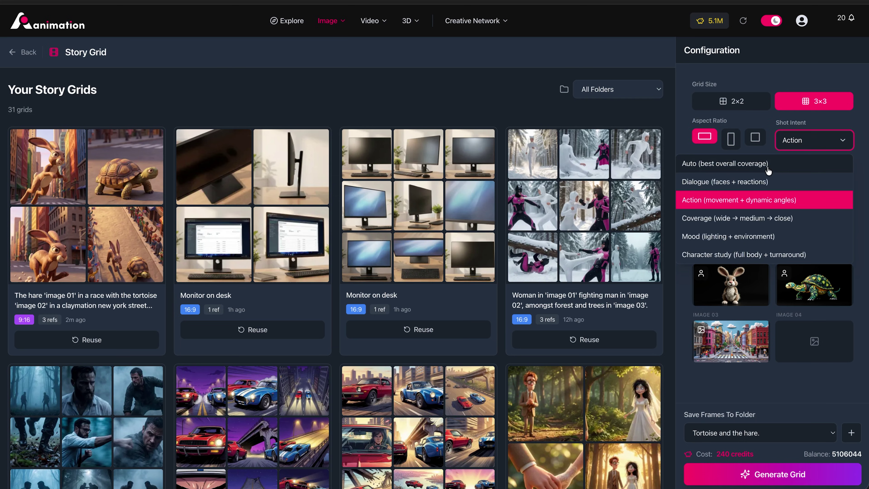
left_click(760, 169)
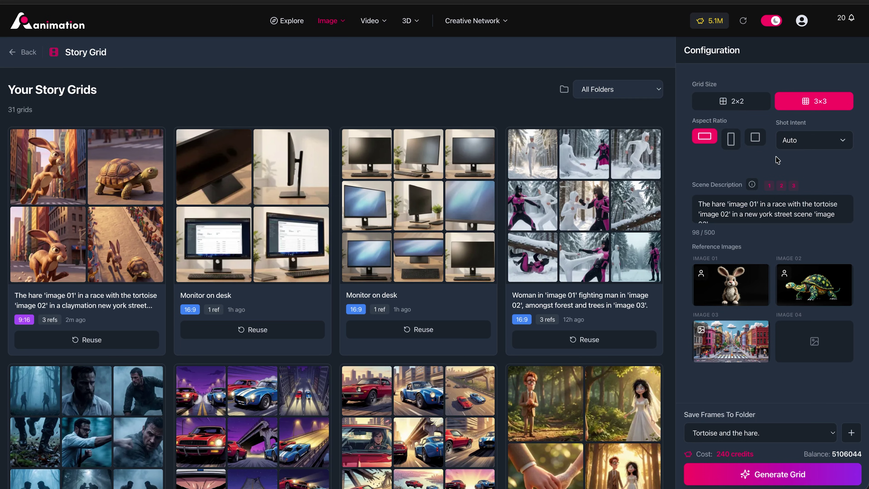
- Check the end of the scene description and generate the 3×3 story grid
left_click(741, 215)
scroll(742, 212, "down", 1)
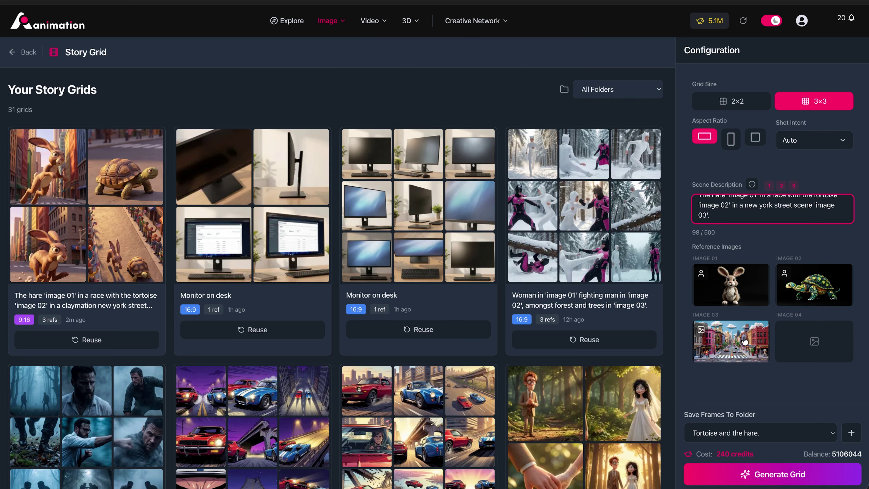
left_click(769, 475)
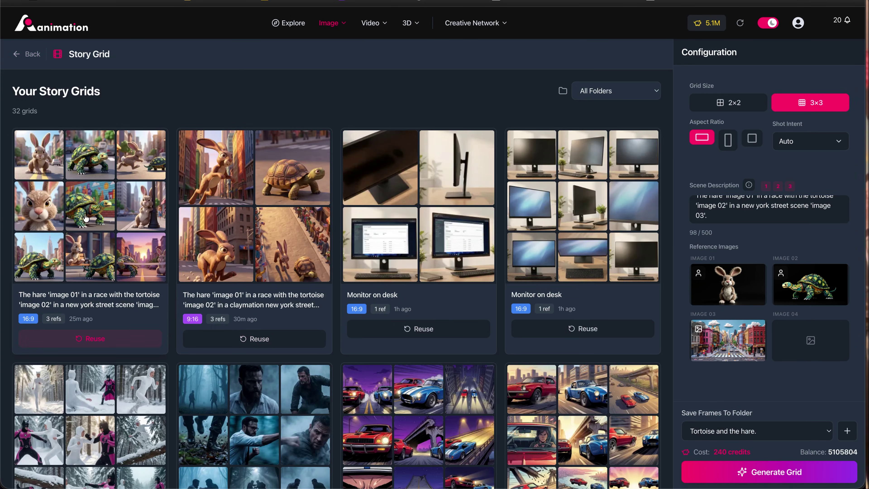
- Open the newly generated 16:9 hare and tortoise grid and look over its nine frames
left_click(80, 227)
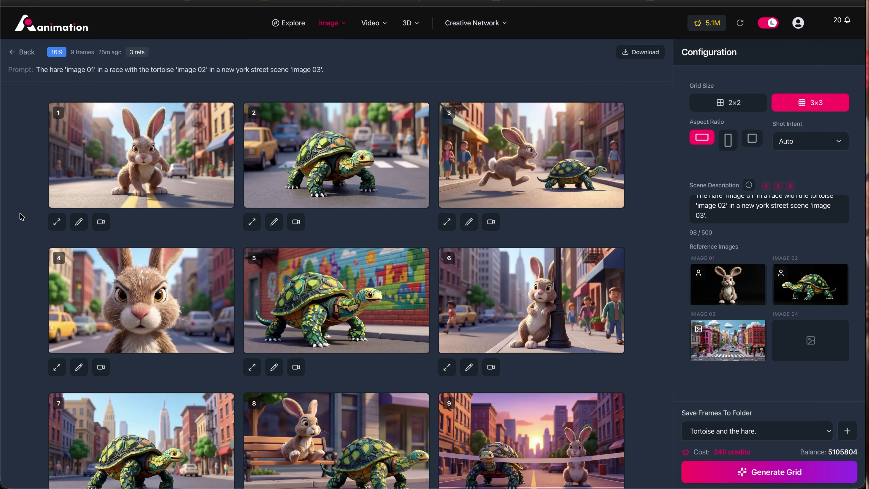
scroll(21, 217, "down", 3)
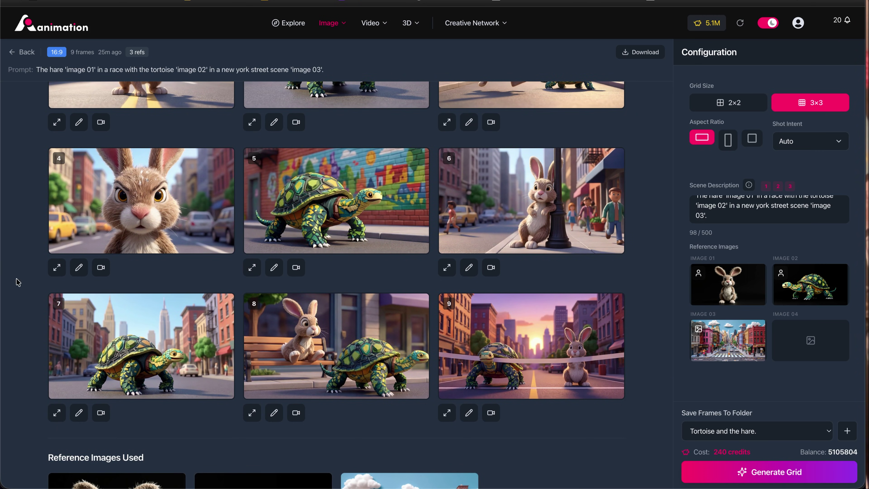
scroll(18, 282, "up", 3)
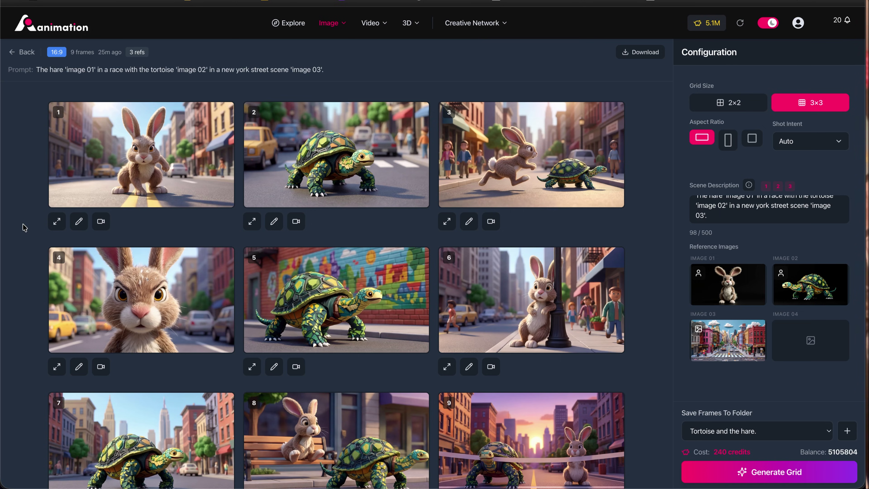
- View the grid's frames one by one at full size from the first to the ninth, and return to the grid
left_click(144, 175)
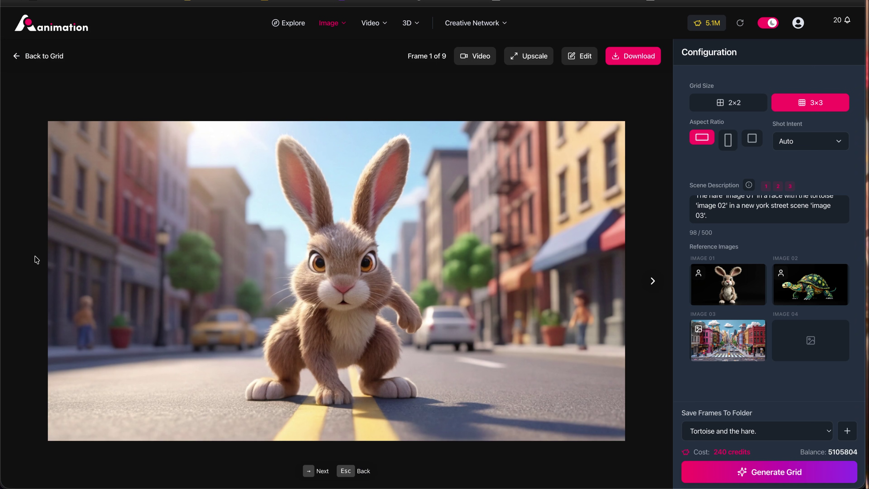
key("Right")
key("Right")
key("Right")
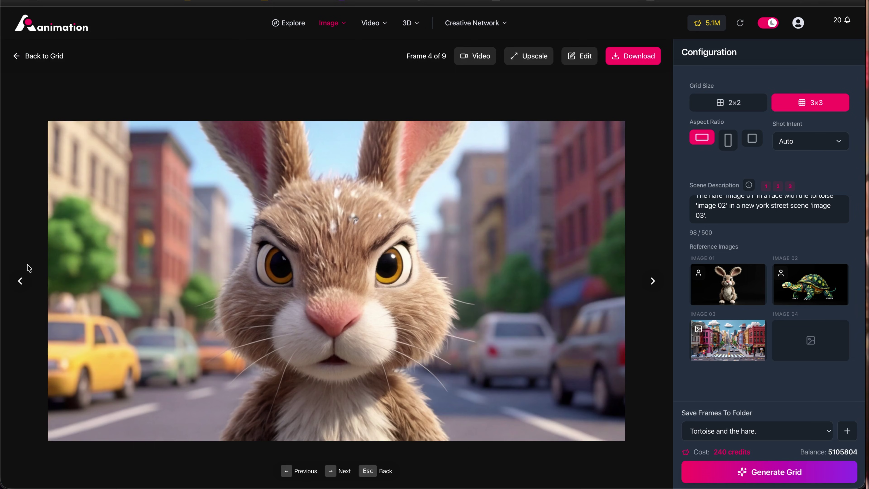
key("Right")
key("Right")
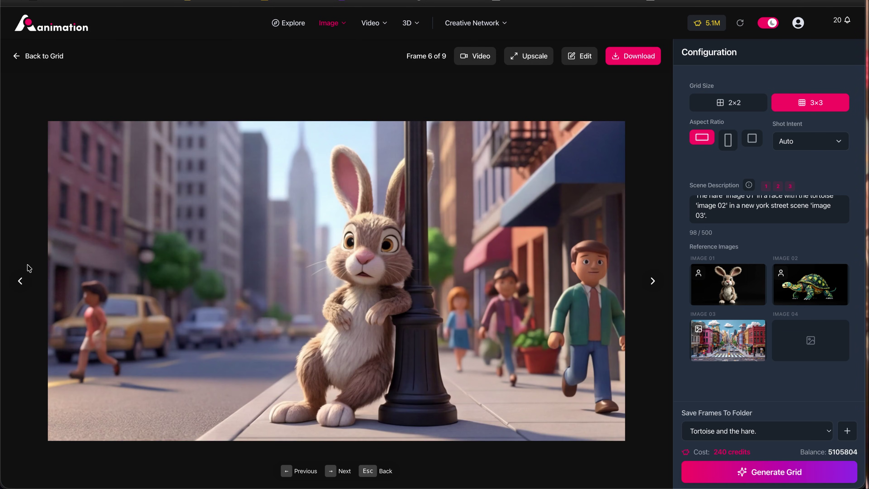
key("Right")
key("Right")
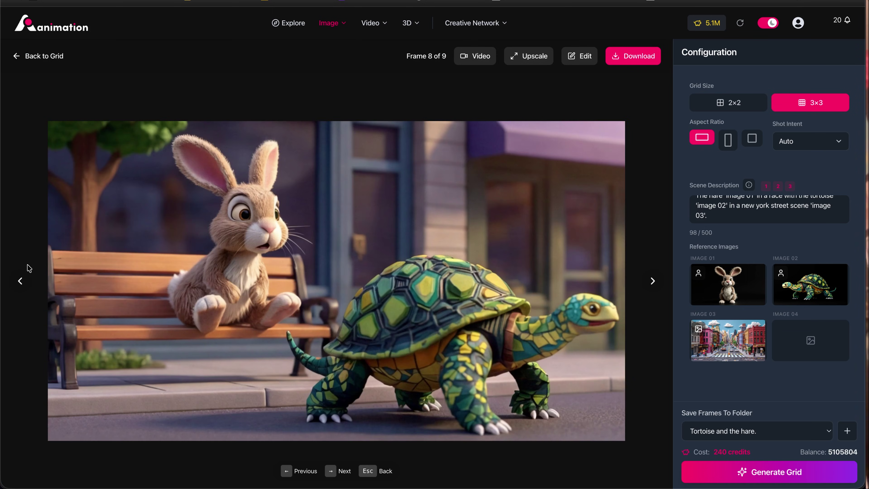
key("Right")
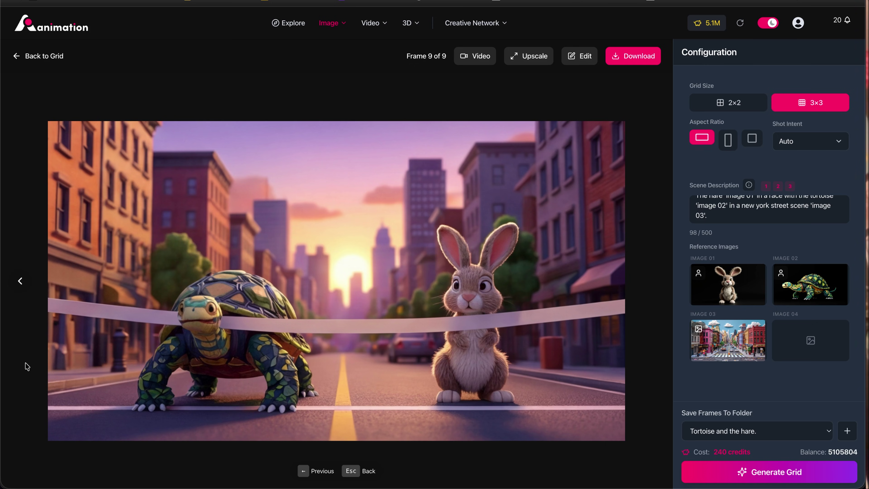
key("Escape")
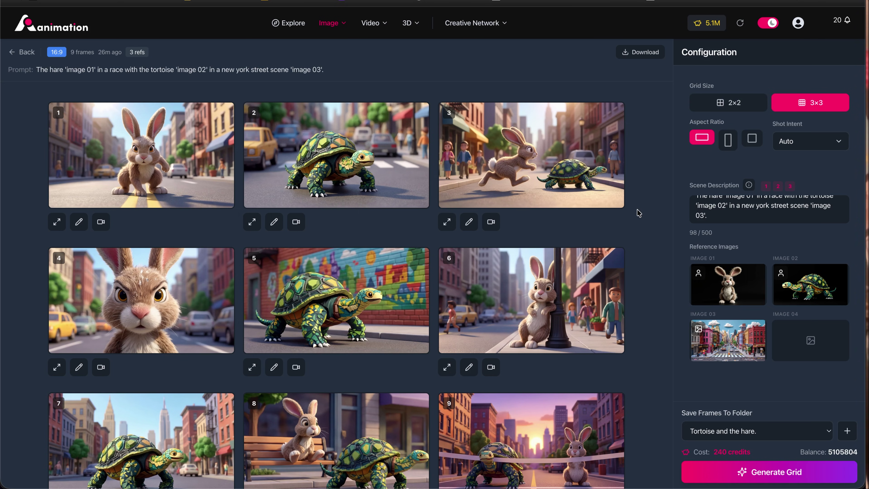
- Upscale frame 6, the hare leaning on the lamppost, at 2x with creativity 0.6 and compare the result with the original
scroll(631, 229, "down", 2)
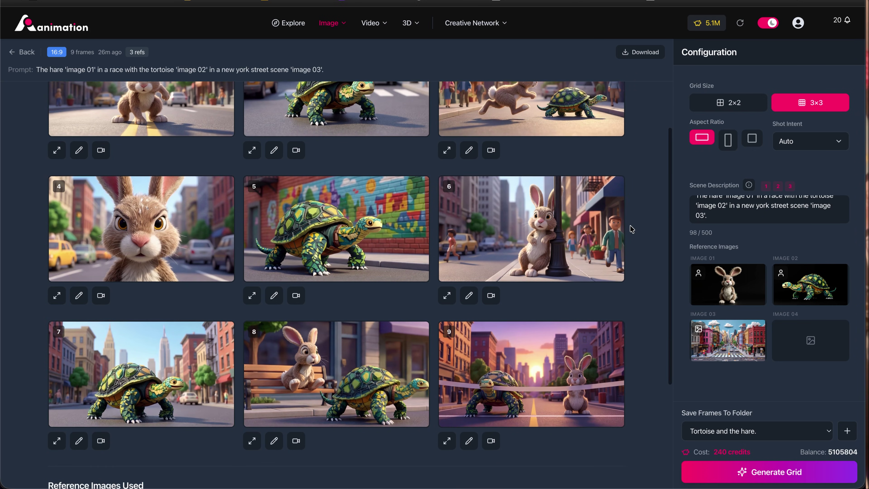
left_click(446, 296)
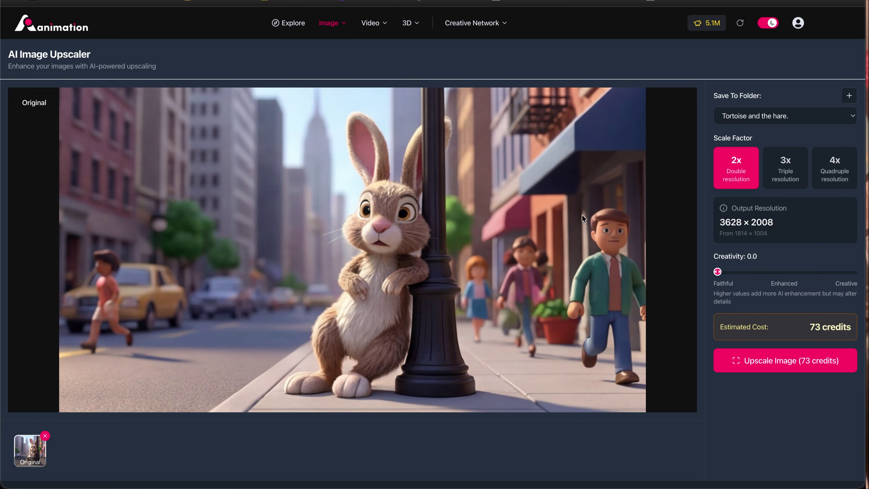
left_click(826, 177)
left_click(786, 174)
left_click(733, 178)
left_click_drag(718, 273, 799, 272)
left_click(776, 363)
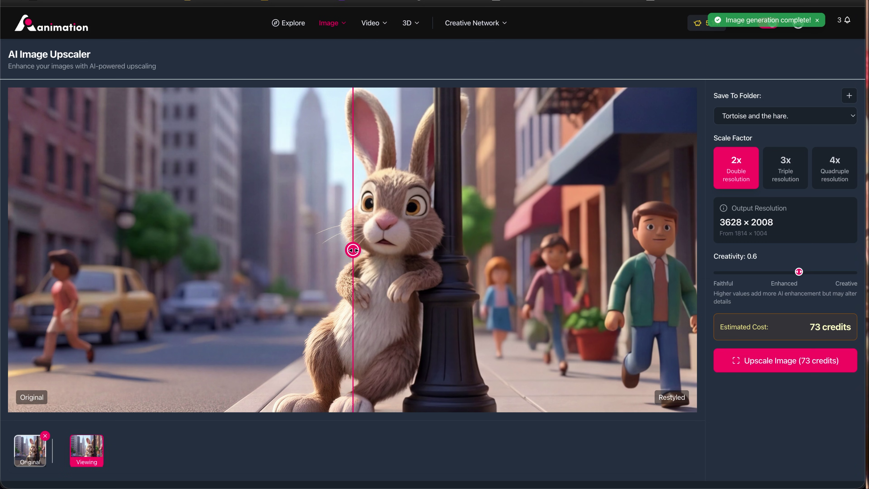
left_click_drag(351, 250, 651, 250)
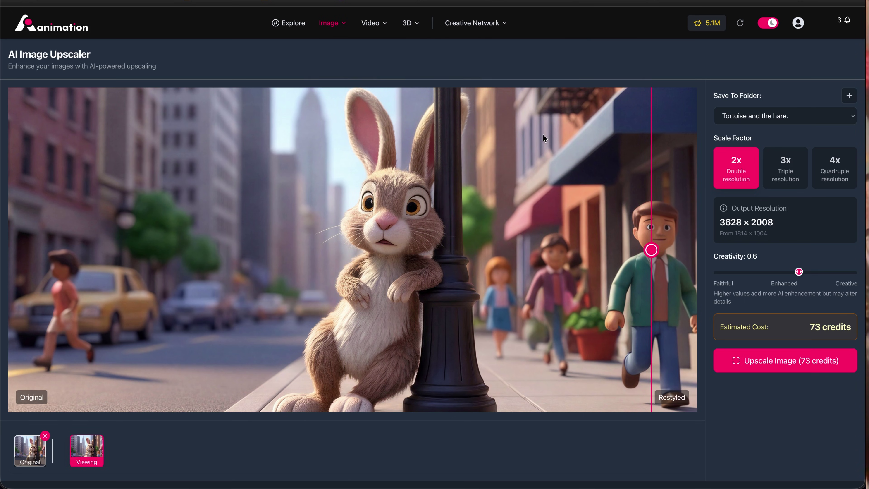
- Go to the Create Image gallery and view the upscaled lamppost hare image with its details
left_click(323, 27)
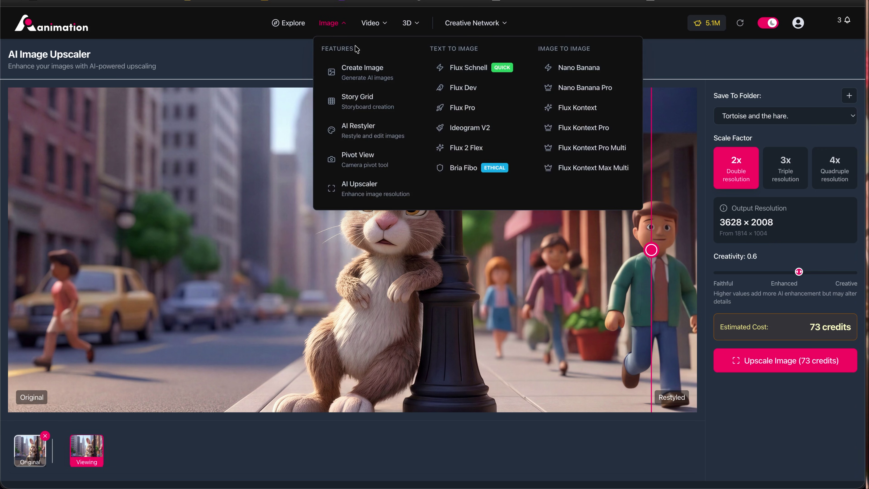
left_click(360, 73)
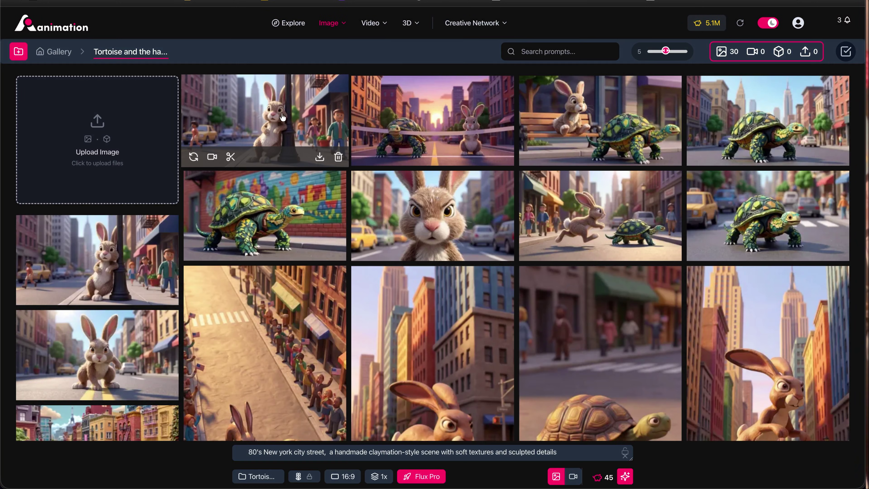
left_click(282, 118)
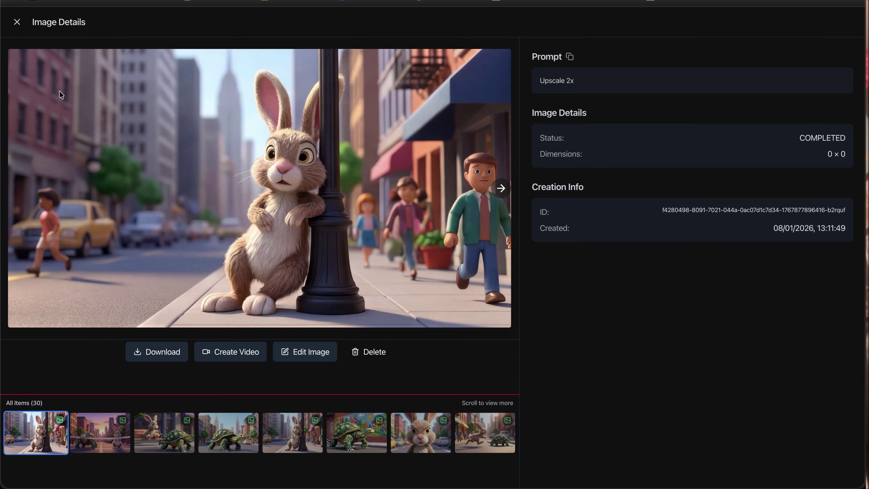
key("Escape")
- Switch to video generation, use the lamppost hare image as the first frame and choose the Kling 2.6 Pro model
left_click(572, 476)
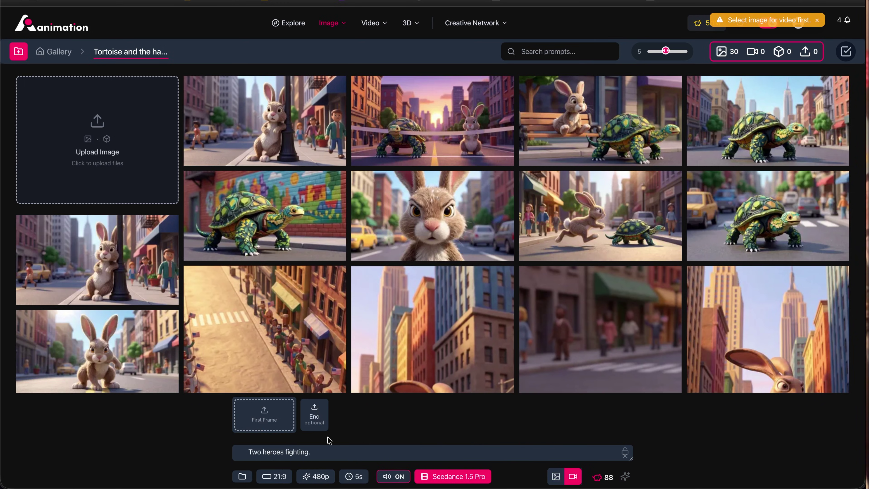
left_click(266, 429)
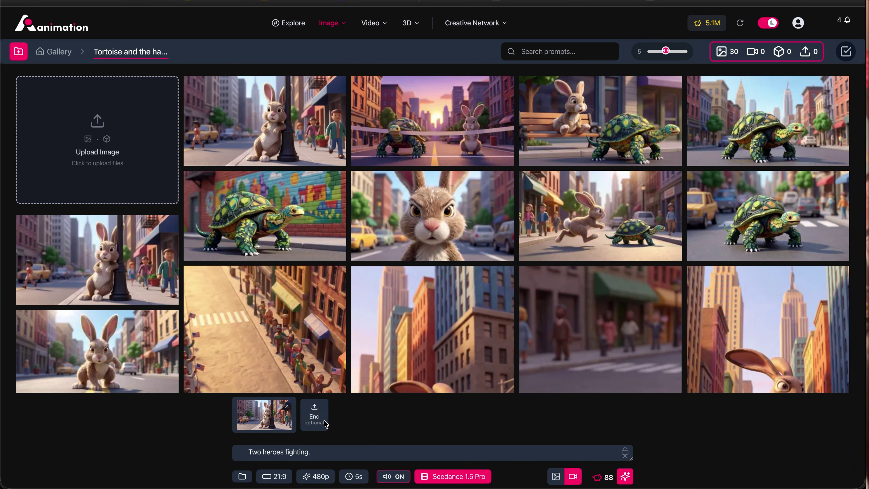
left_click(452, 475)
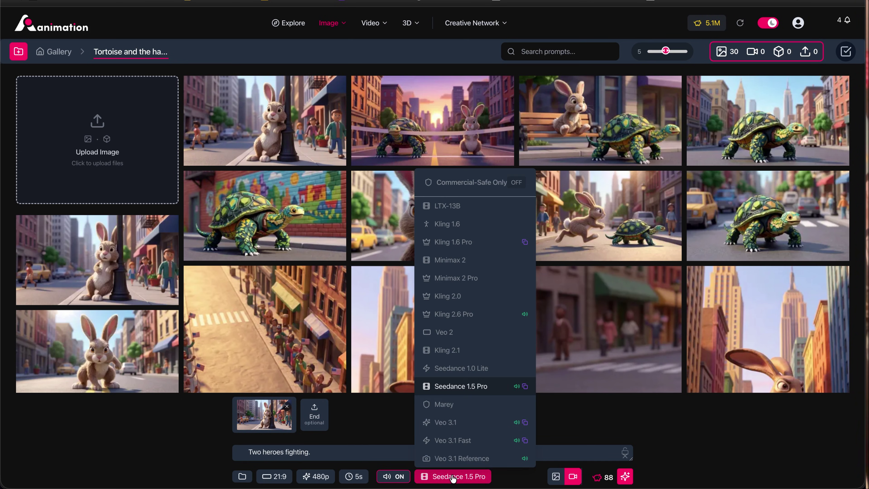
left_click(454, 314)
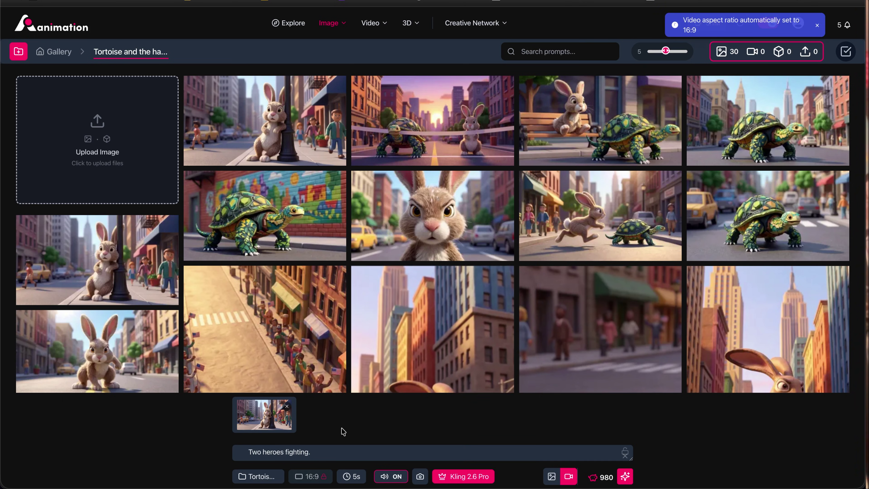
- Set the prompt to "Hare chilling against a lamppost as people and cars move past in the background. camera zooms in and the hare says "That's a wrap"."
left_click(324, 446)
key("ctrl+a")
type("Hare chilling against a lamppost as people and cars move past in the background. camera zooms in and the hare says \"That's a wrap\".")
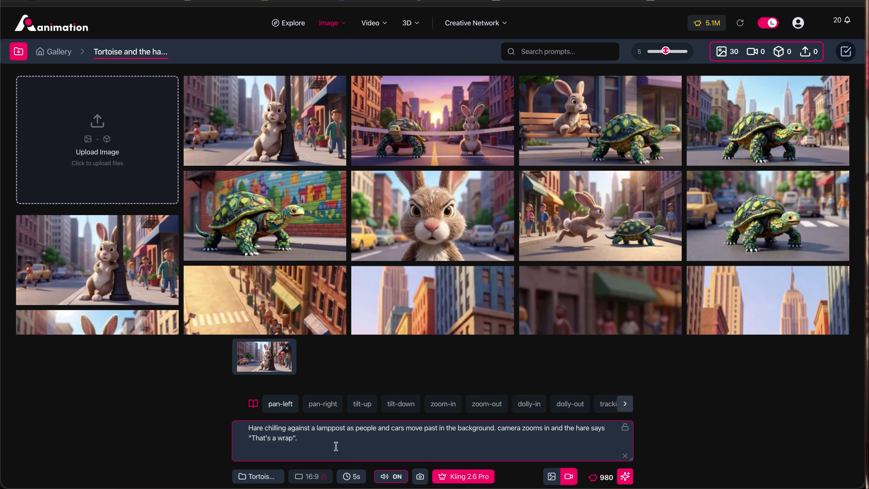
- Choose a 5s duration, keep the audio on and generate the video
left_click(347, 476)
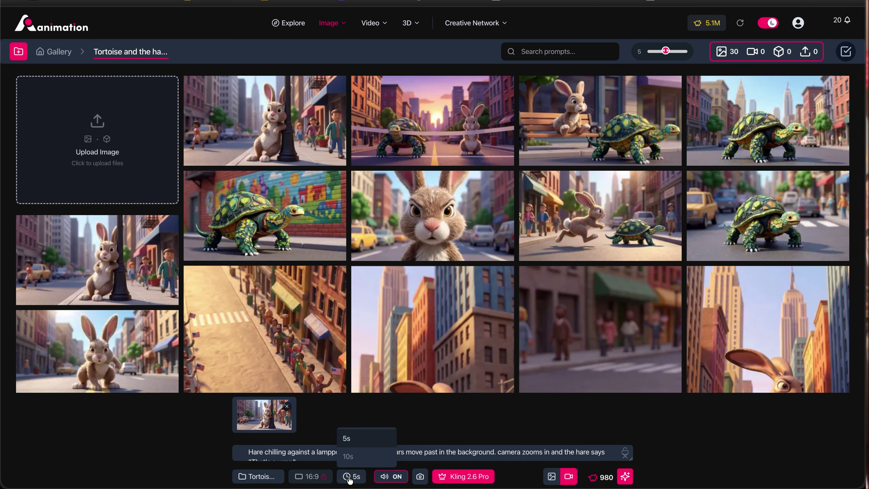
left_click(348, 440)
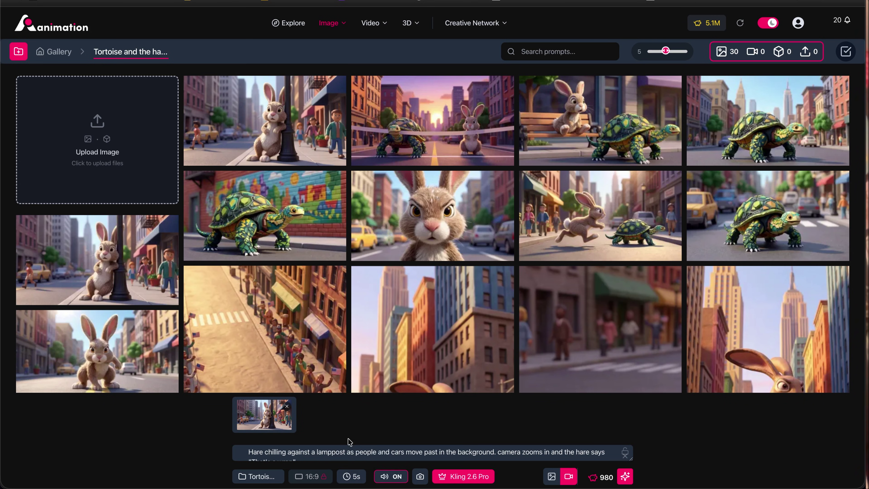
left_click(393, 479)
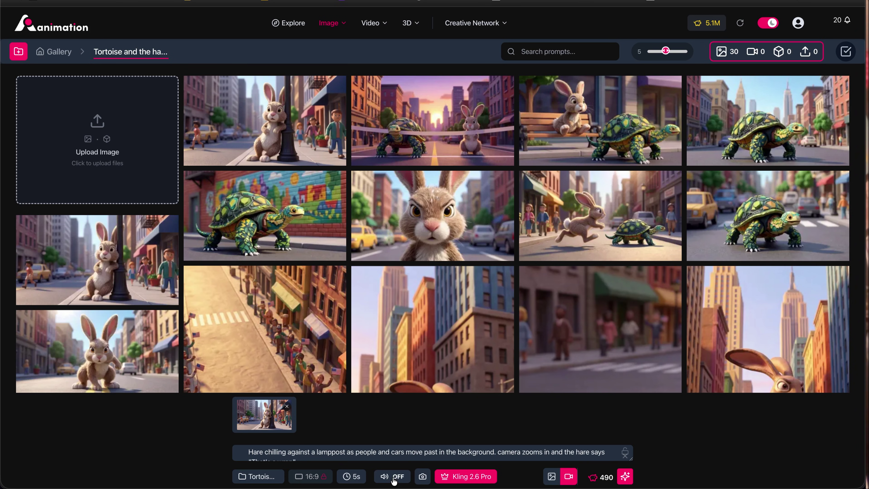
left_click(394, 480)
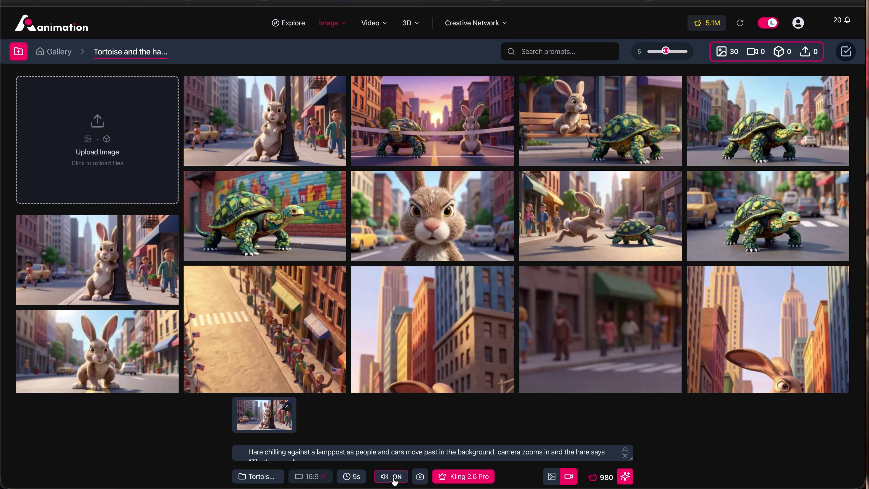
left_click(625, 478)
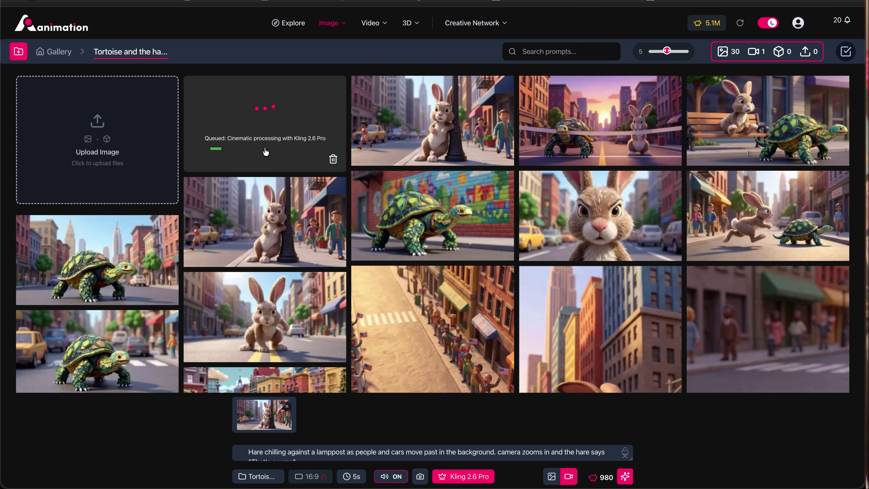
- Play the generated lamppost hare video and look through the images in the "Tortoise and the hare." folder
mouse_move(593, 231)
mouse_move(289, 132)
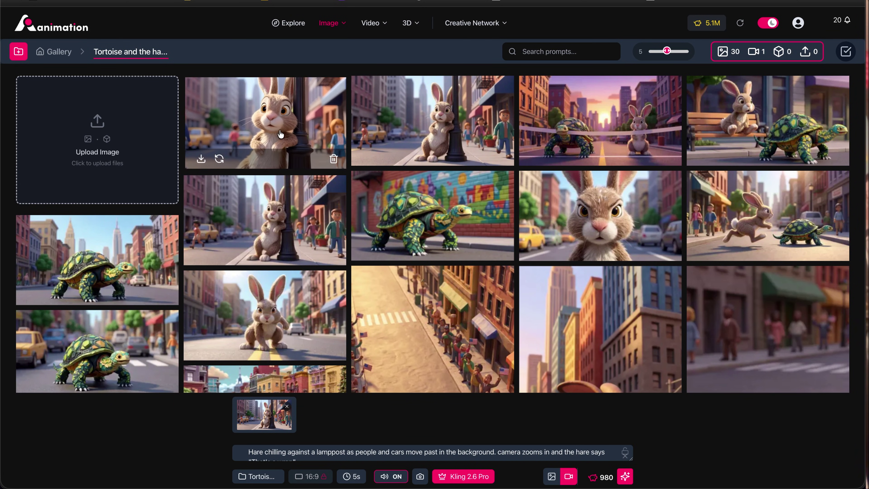
left_click(280, 133)
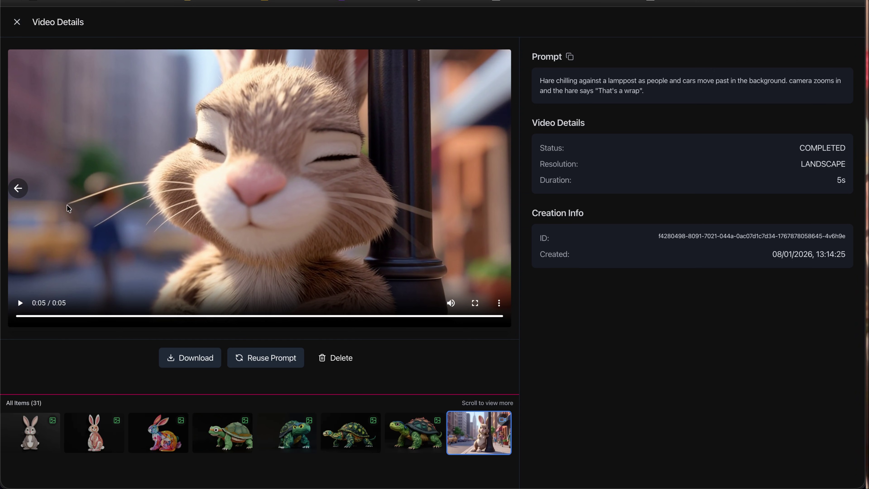
left_click(16, 22)
scroll(328, 243, "down", 10)
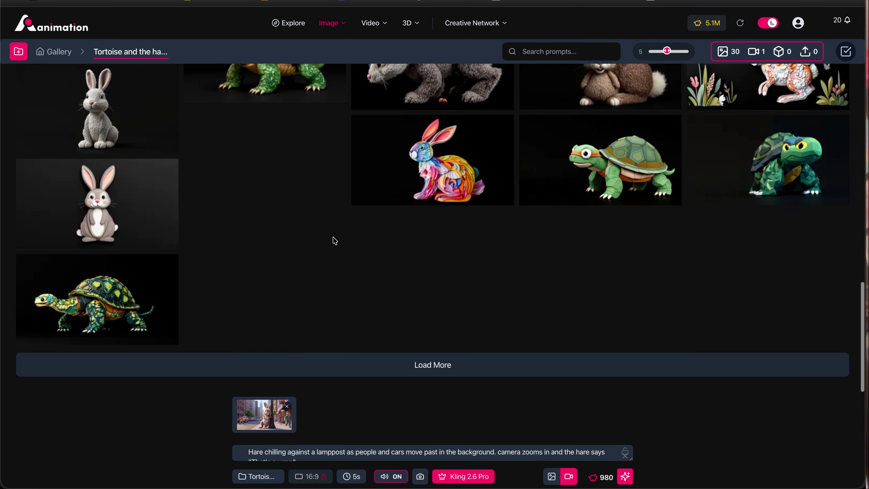
scroll(325, 240, "up", 5)
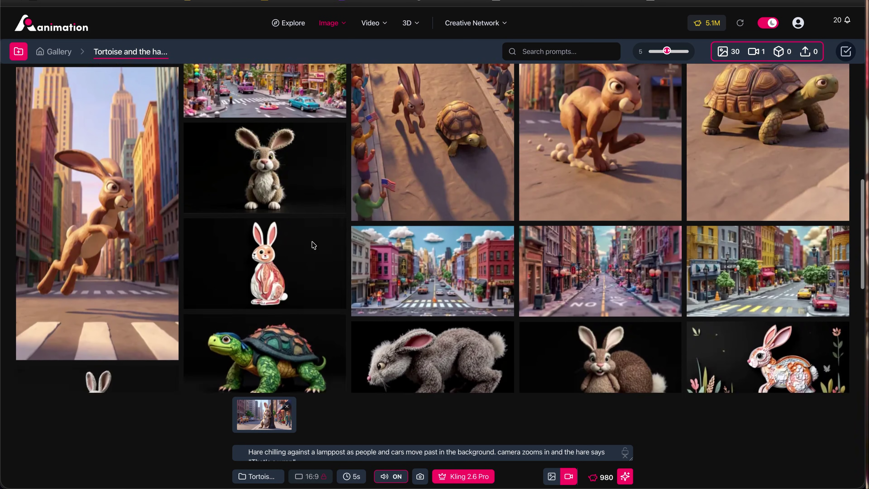
scroll(449, 296, "up", 5)
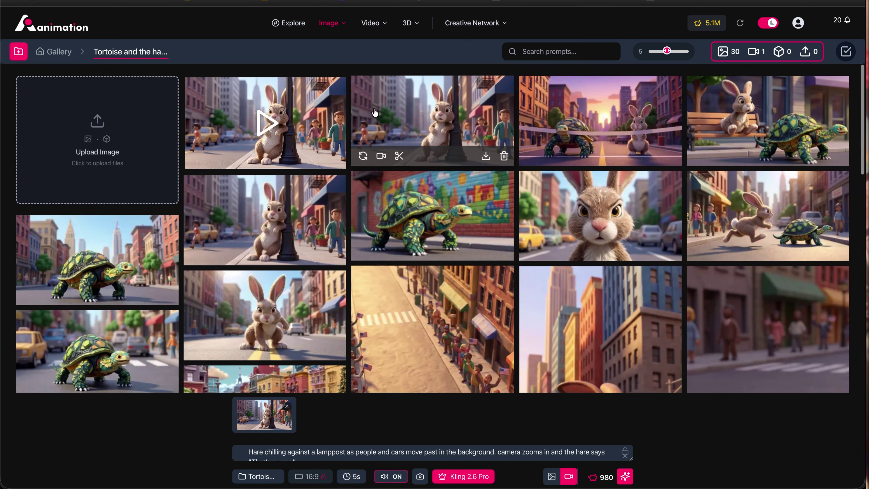
- Return to Story Grid and open the 16:9 hare and tortoise race grid
left_click(328, 22)
left_click(356, 104)
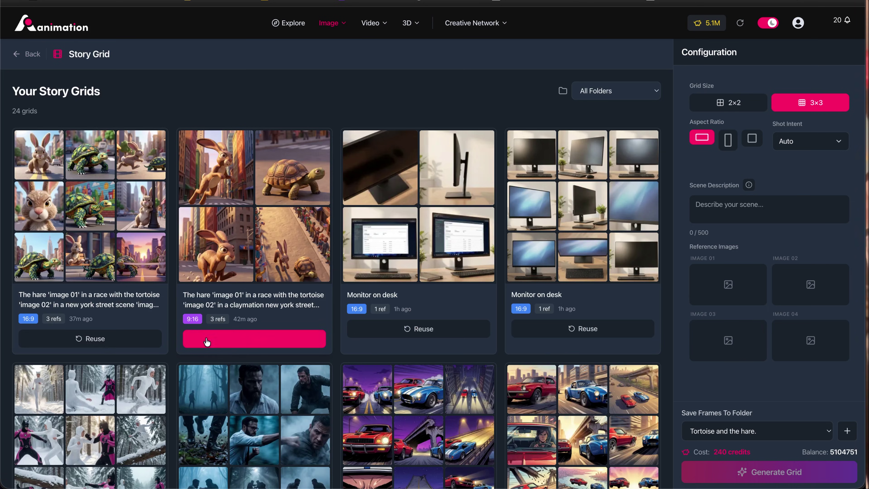
left_click(80, 218)
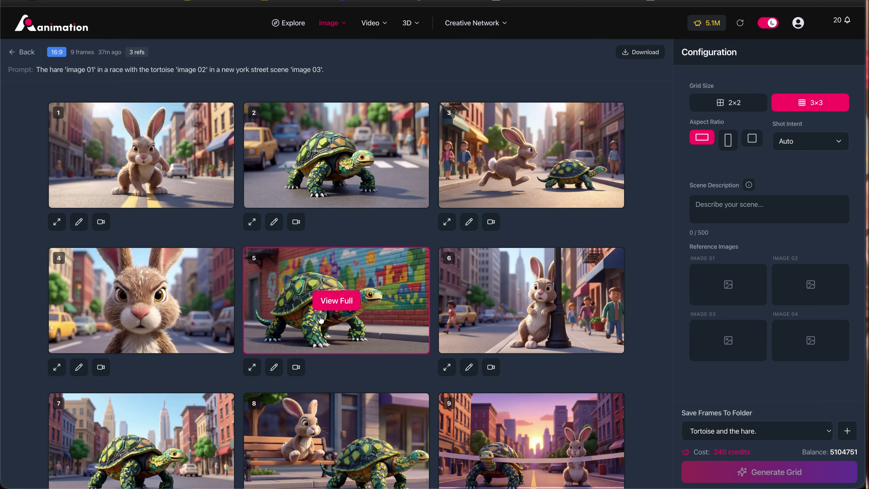
- Look through the remaining frames of the hare and tortoise race grid and choose to upscale frame 6
scroll(333, 301, "down", 3)
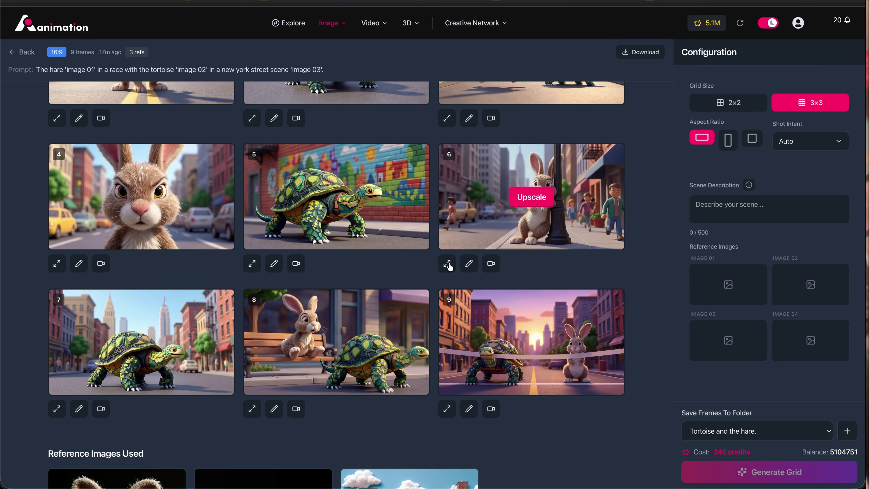
left_click(448, 264)
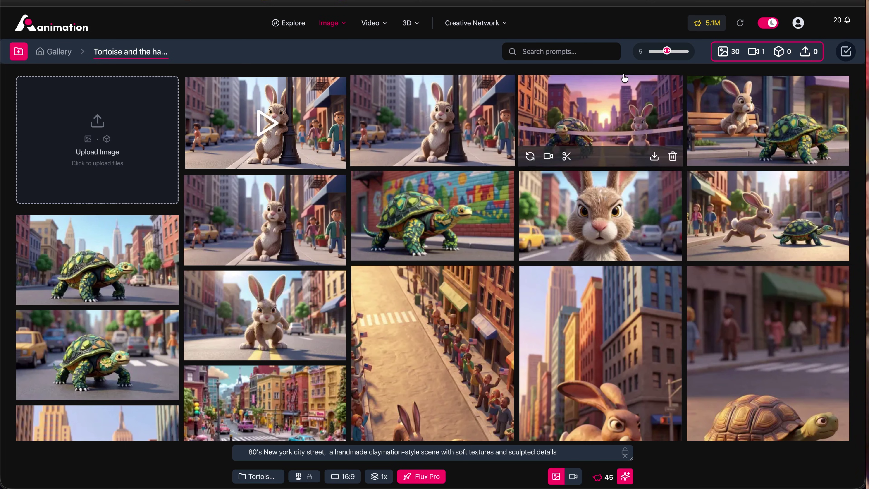
- Show six columns in the "Tortoise and the hare." folder and filter it by images and by videos, ending with all content shown
mouse_move(666, 51)
left_mouse_down()
mouse_move(656, 52)
mouse_move(673, 53)
left_mouse_up()
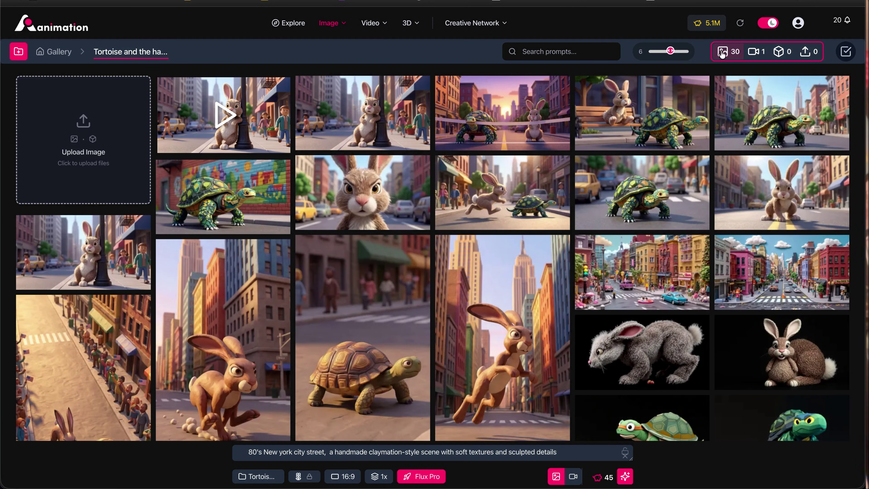
left_click(724, 56)
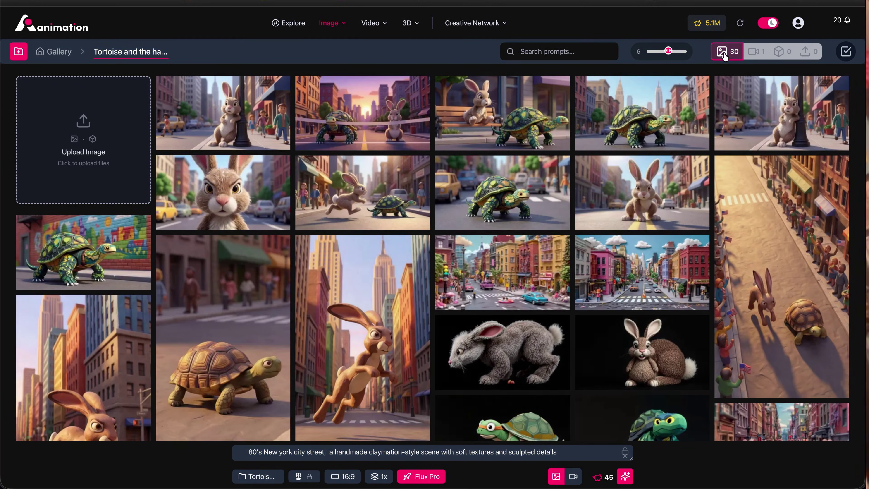
left_click(752, 57)
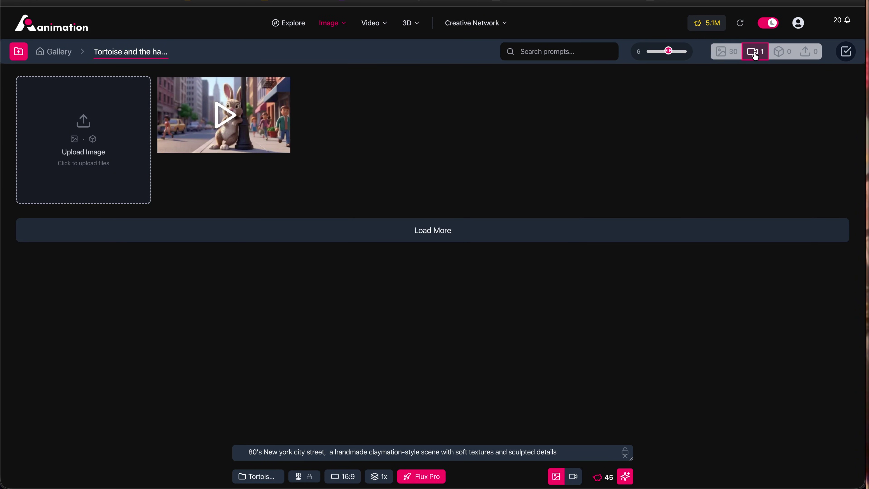
left_click(755, 55)
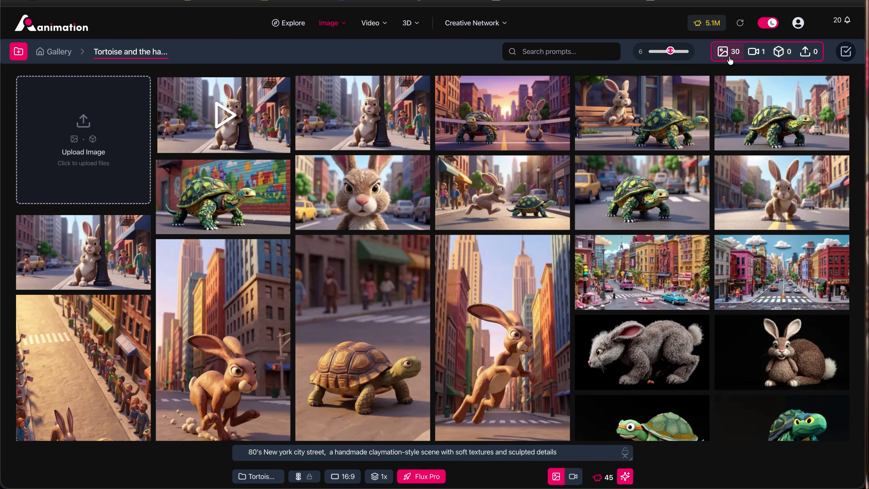
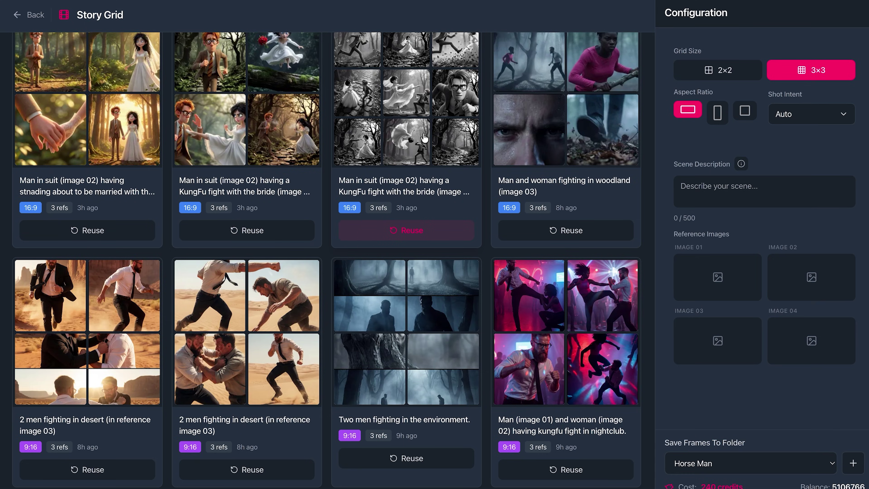
- Open the black-and-white grid of the man in a suit fighting the bride, view its frames full size and close them
left_click(424, 138)
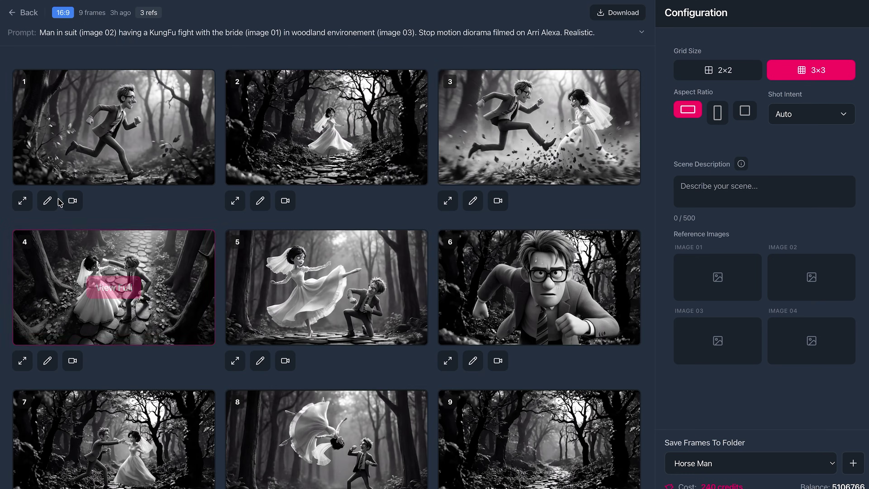
left_click(71, 158)
key("Right")
key("Right")
key("Right")
key("Right")
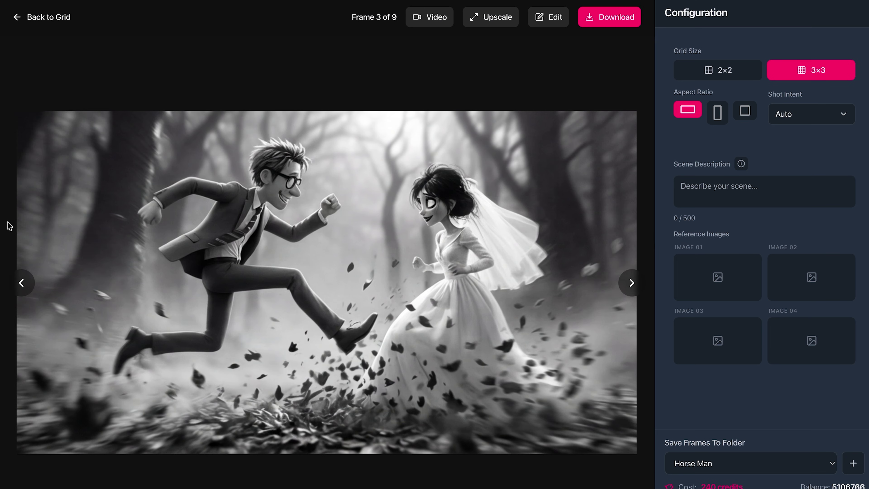
key("Right")
key("Right")
key("Right")
key("Right")
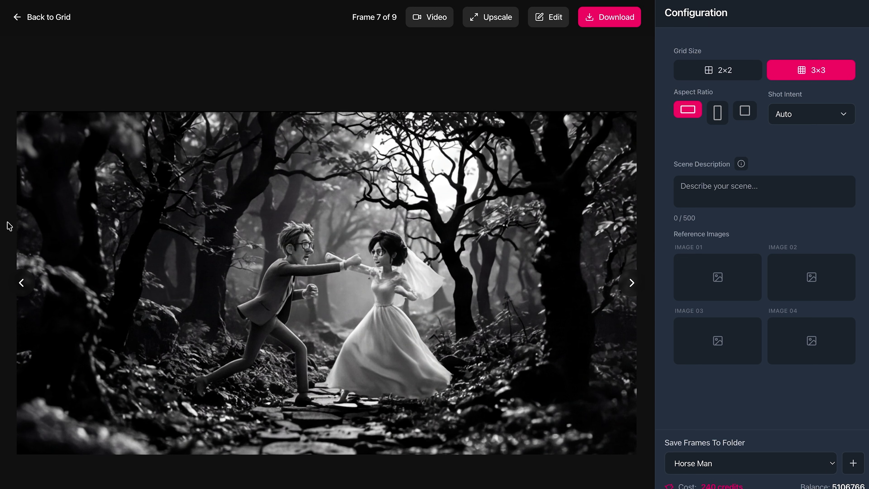
key("Escape")
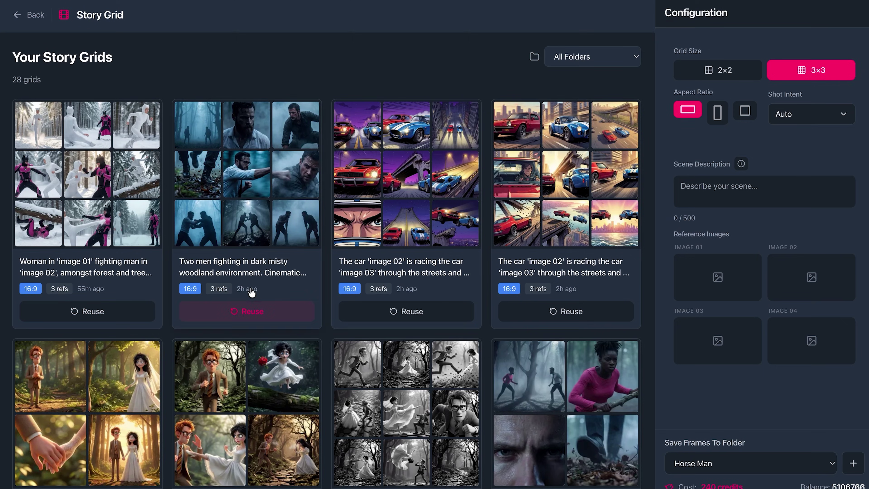
- Open the purple night-time comic grid of the red and blue car race and view its frames full size
left_click(367, 231)
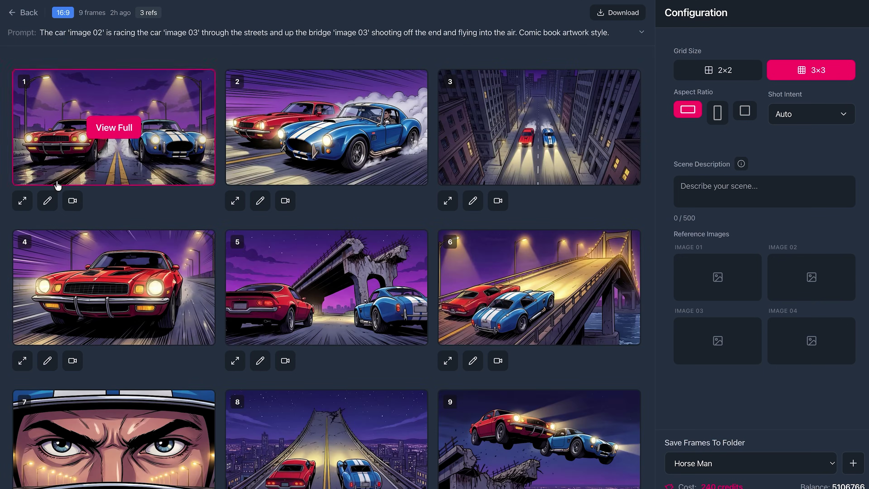
left_click(114, 127)
key("Right")
key("Right")
key("Right")
key("Right")
key("Right")
key("Right")
key("Right")
key("Right")
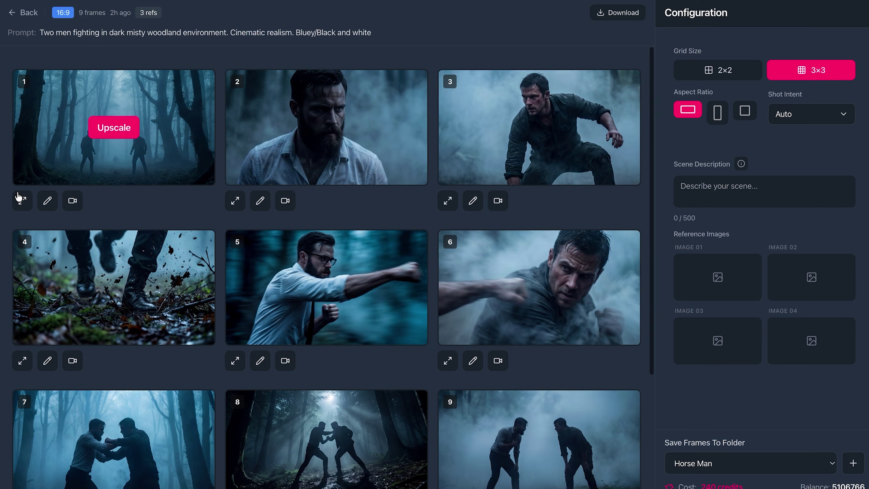
- View the frames of the grid with two men fighting in a dark misty woodland full size and return to the grid
left_click(19, 194)
key("Right")
key("Right")
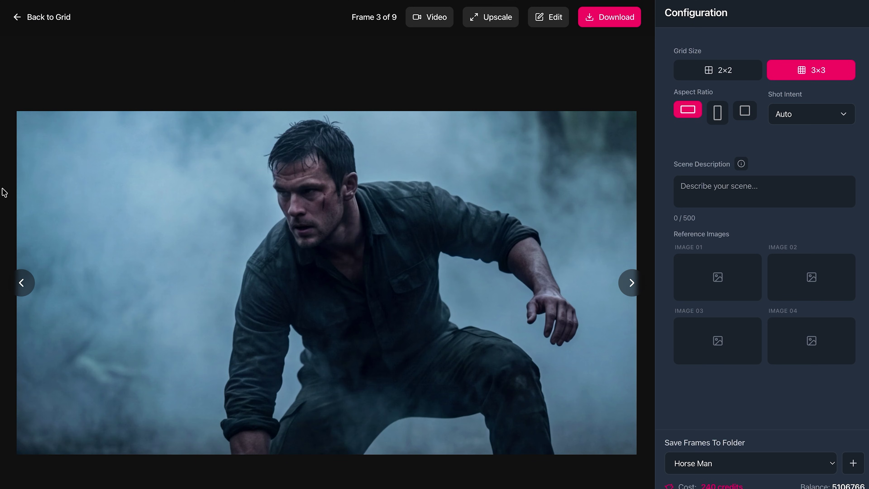
key("Right")
key("Right")
key("Right")
key("Right")
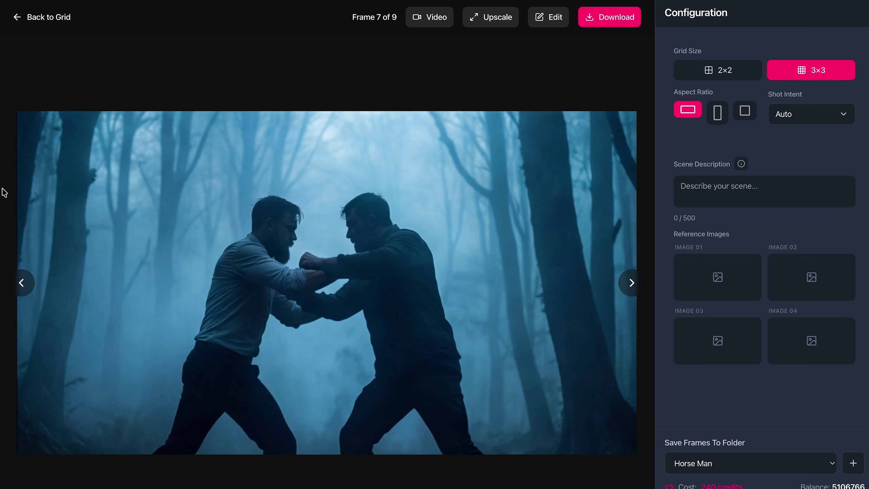
key("Right")
key("Right")
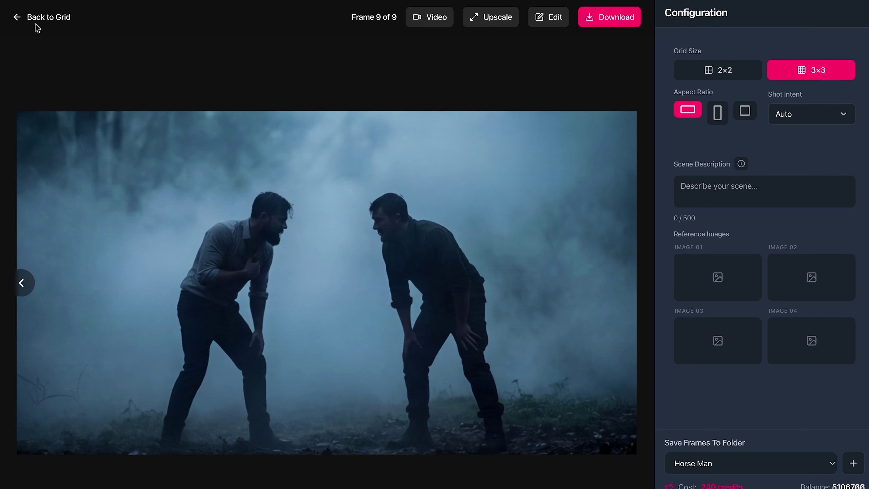
left_click(38, 19)
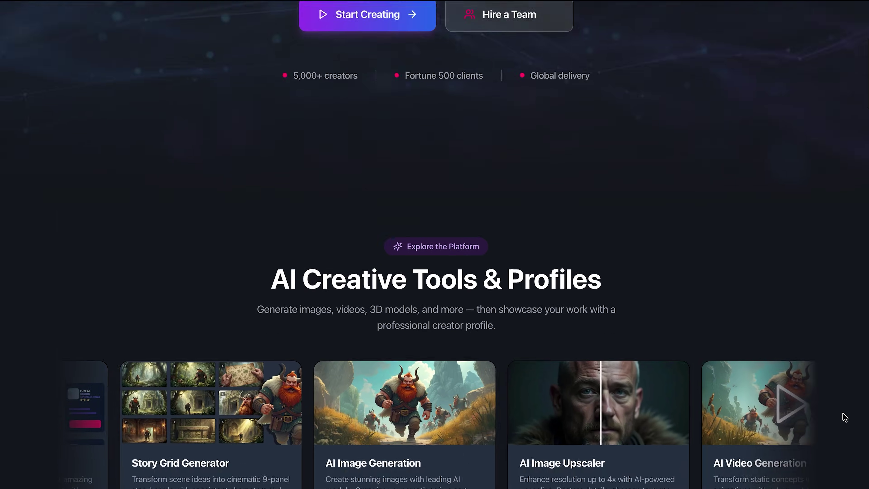
- Return to the headline section of the AI Animation home page and start creating
scroll(842, 414, "up", 3)
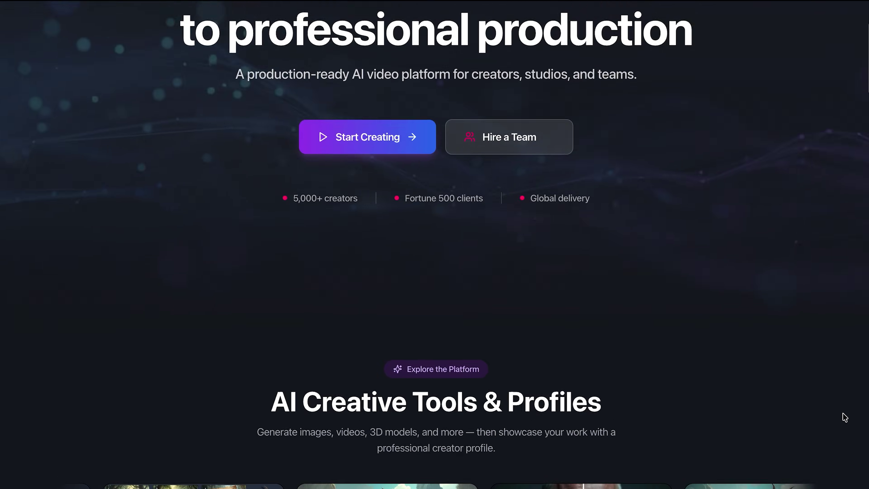
scroll(843, 416, "up", 5)
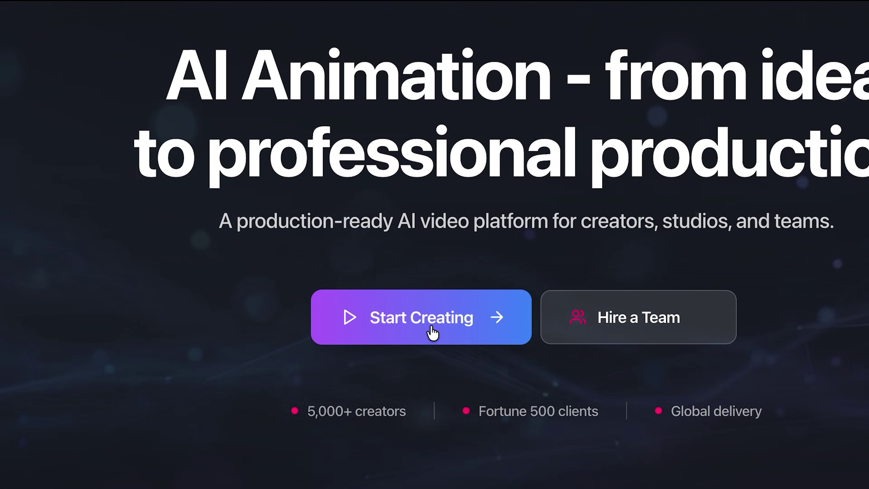
left_click(378, 381)
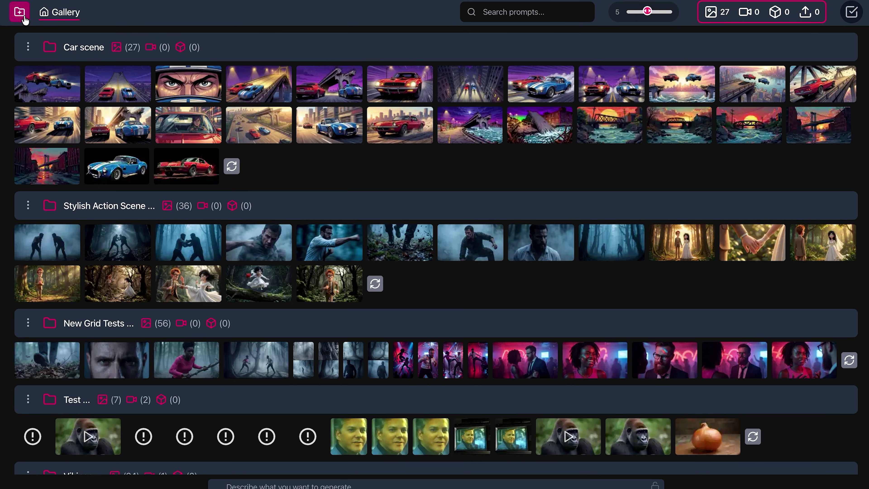
- Create a new project folder named "Horse Man"
left_click(20, 13)
type("Horse Man")
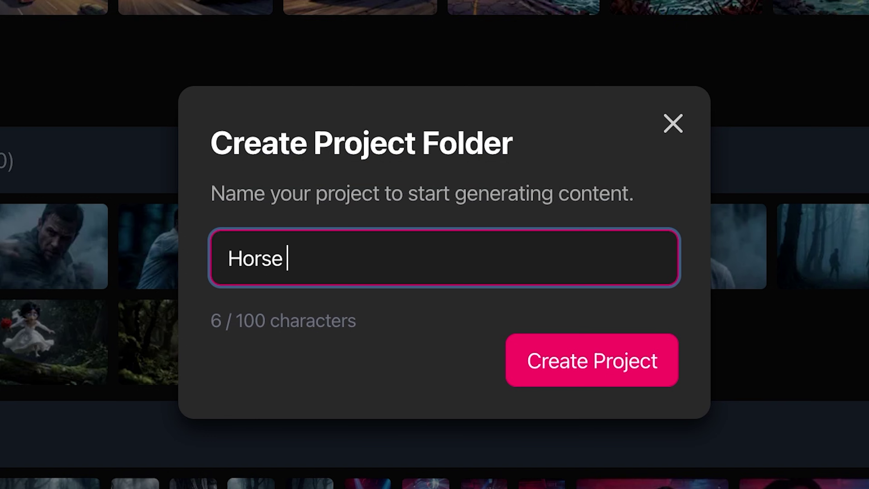
left_click(497, 285)
- Choose the Flux 2 Flex model and write a prompt ending in a hero costume with scars, blue eyes and "A bold western comic background"
left_click(414, 485)
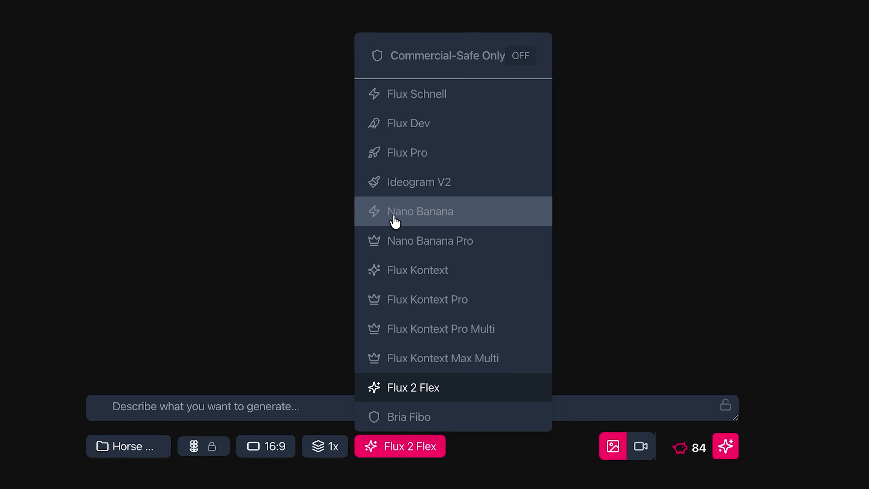
left_click(434, 430)
left_click(384, 450)
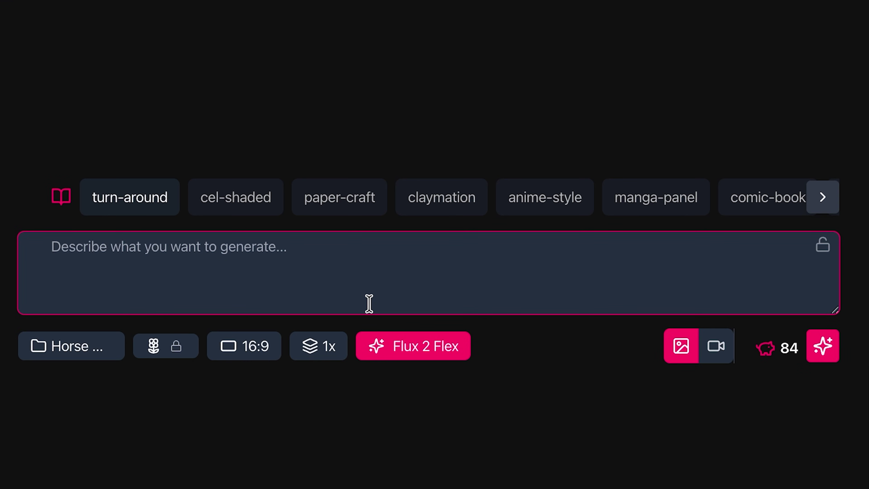
type("ero costume with scars. and blue eyes.  A bold western comic background")
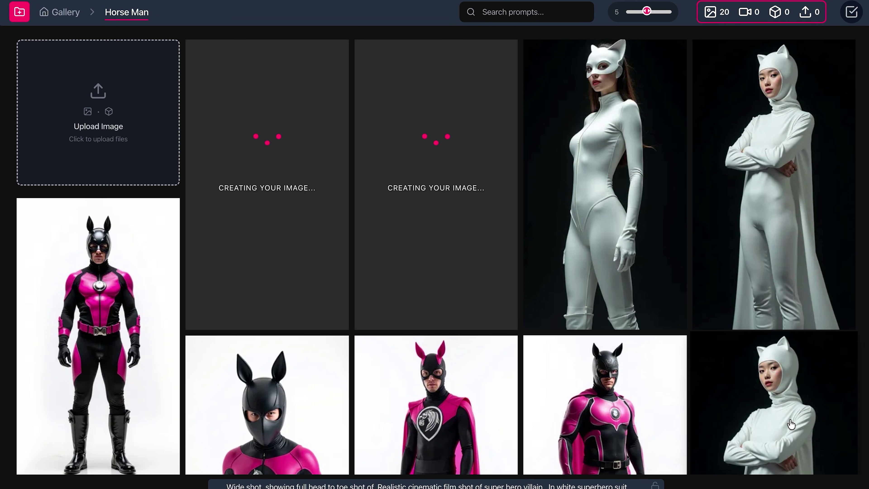
- Replace the prompt with "Wide shot of forest covered in snow. Super tall pines trees. stylised cinematic black and white environement.", adding a few hits of green
key("ctrl+a")
type("Wide shot of forest covered in snow. Super tall pines trees. stylised cinematic black and white envir")
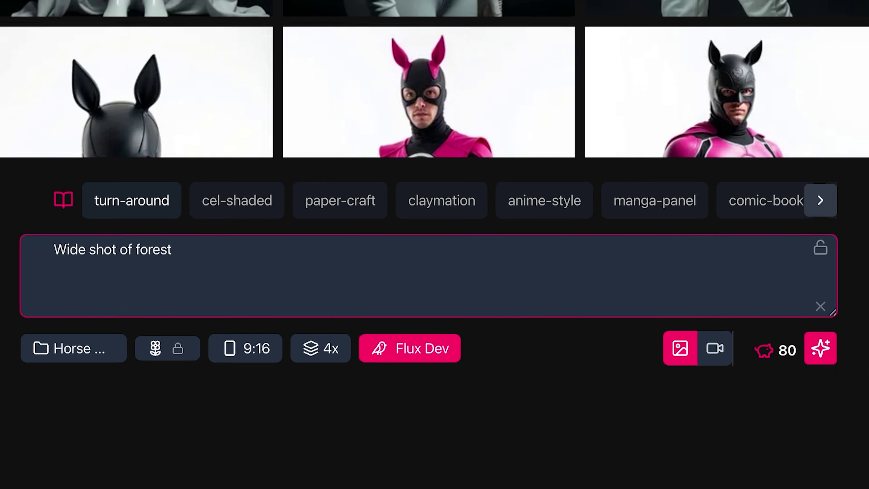
- Set the aspect ratio to 16:9 and generate the four snowy forest images
left_click(259, 349)
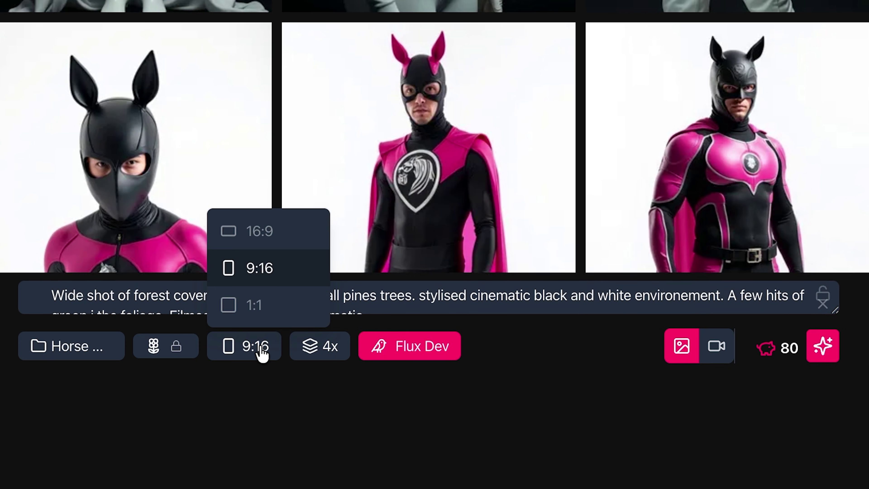
left_click(262, 232)
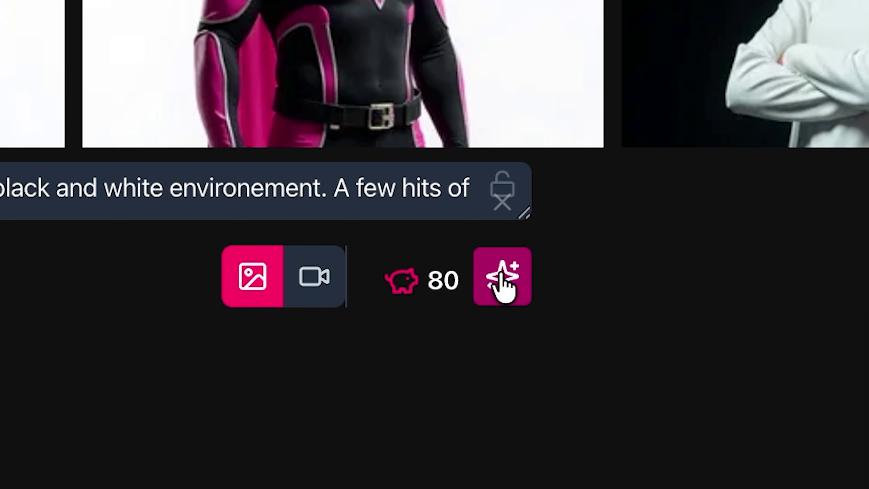
left_click(503, 284)
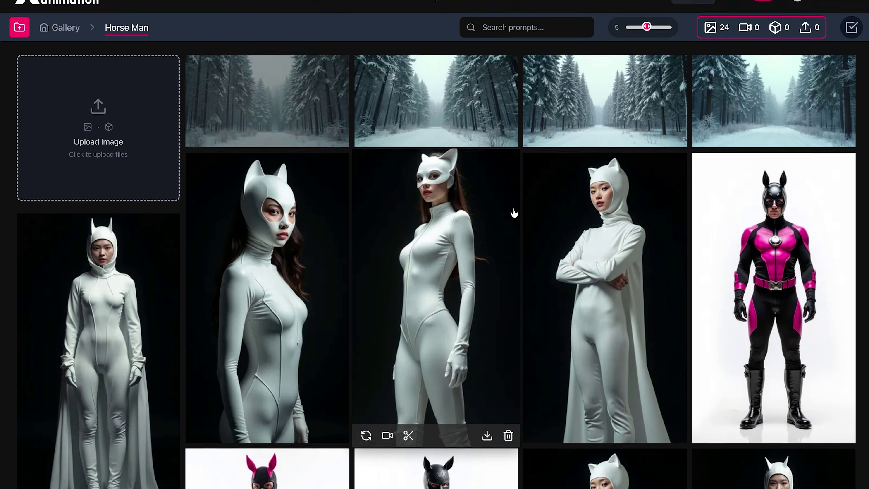
- Open Story Grid and set the shot intent to Action (movement + dynamic angles)
left_click(268, 15)
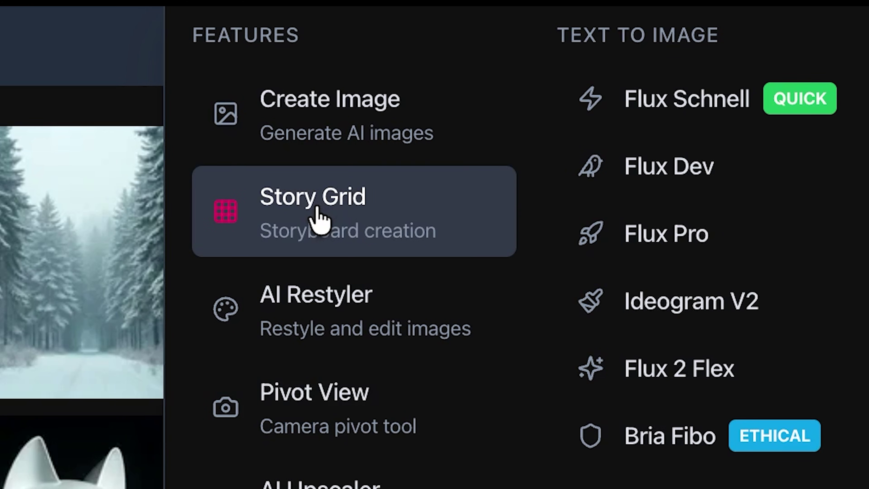
left_click(319, 218)
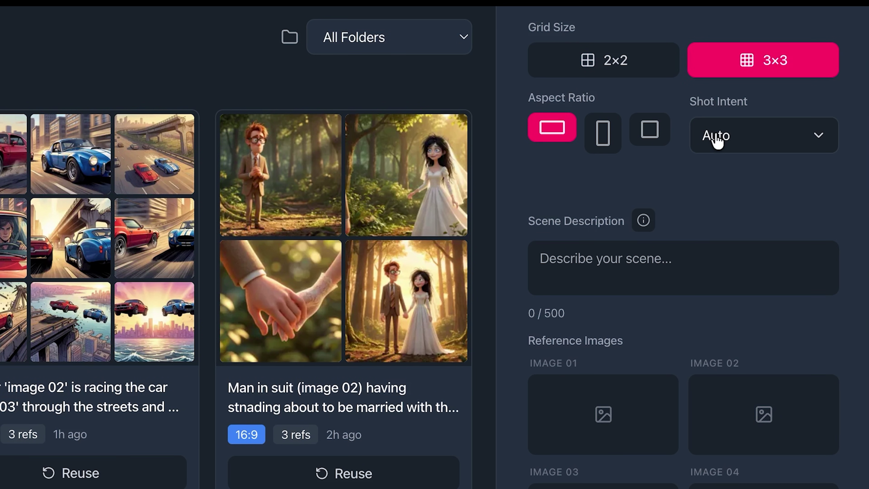
left_click(716, 140)
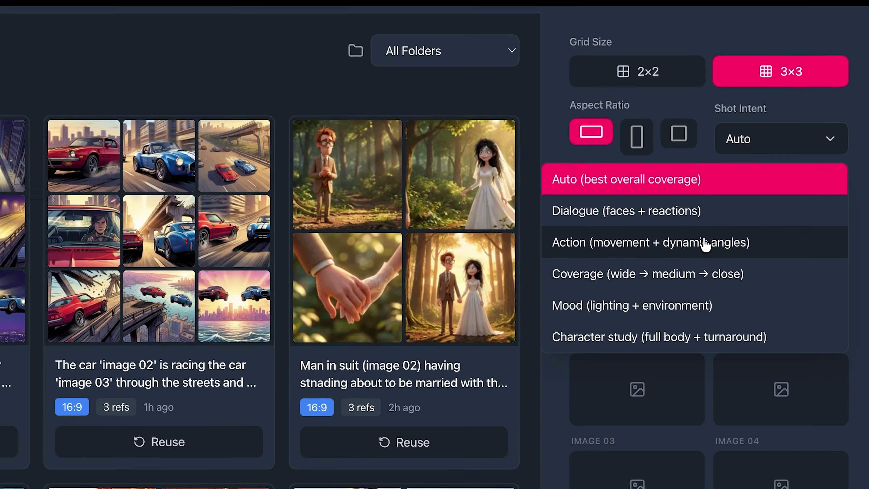
left_click(701, 250)
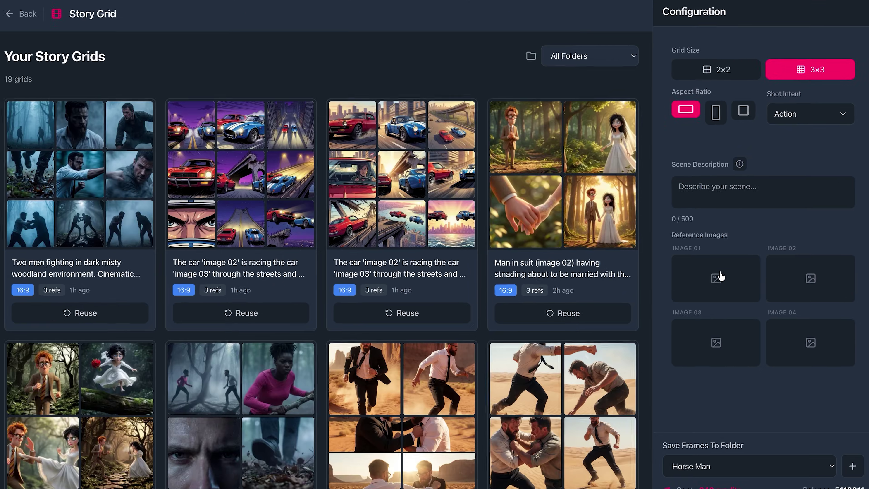
- Add the white-suited woman as reference image 01, the pink-and-black caped hero as image 02 and the snowy forest as image 03
left_click(718, 277)
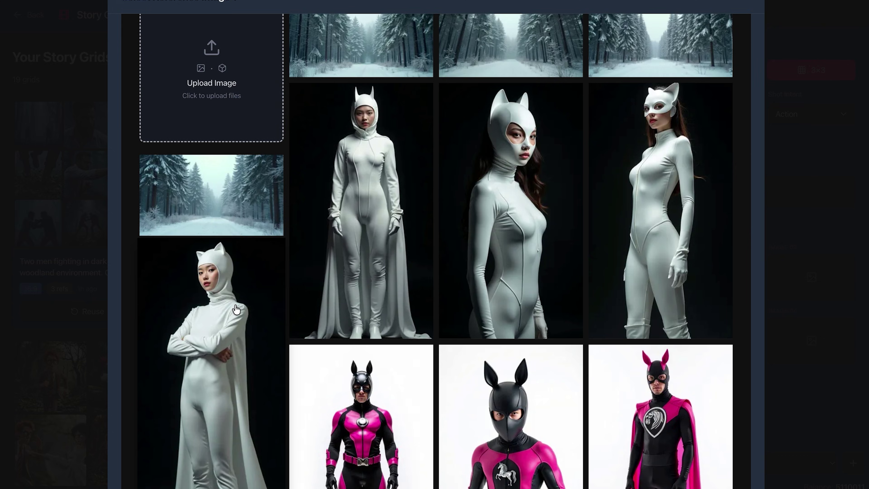
left_click(408, 288)
left_click(686, 265)
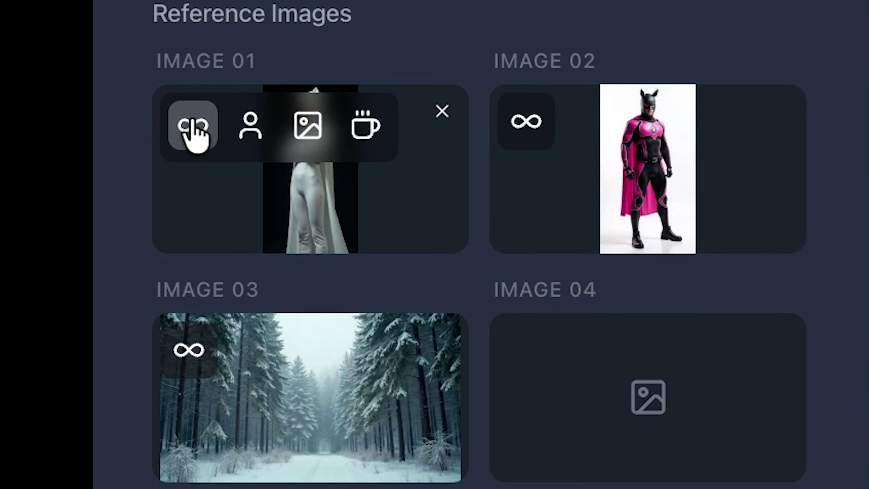
- Mark reference images 01 and 02 as characters
left_click(251, 125)
left_click(525, 132)
left_click(587, 130)
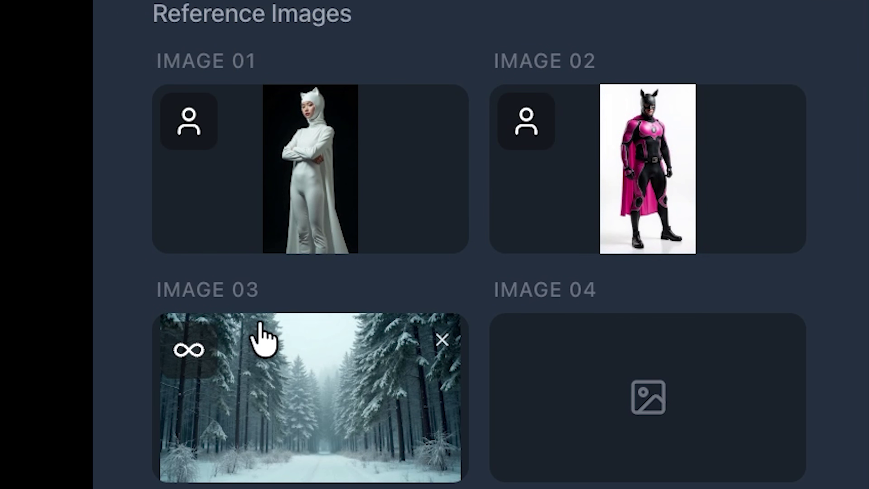
- Mark reference image 03, the snowy forest, as a scene picture instead of a general reference
left_click(179, 347)
left_click(314, 355)
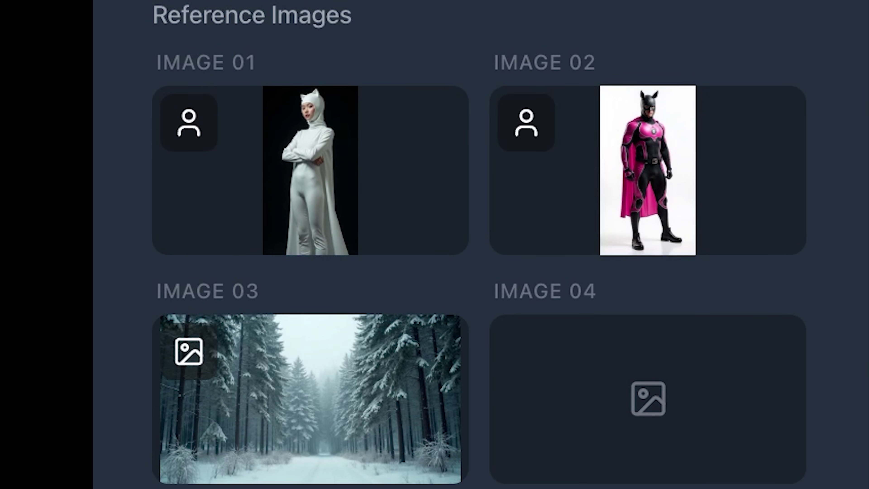
- Describe the scene as "Woman in 'image 01' fighting man in 'image 02', amongst forest and trees in 'image 03'." and generate the grid
left_click(239, 72)
type("Woman in")
left_click(461, 125)
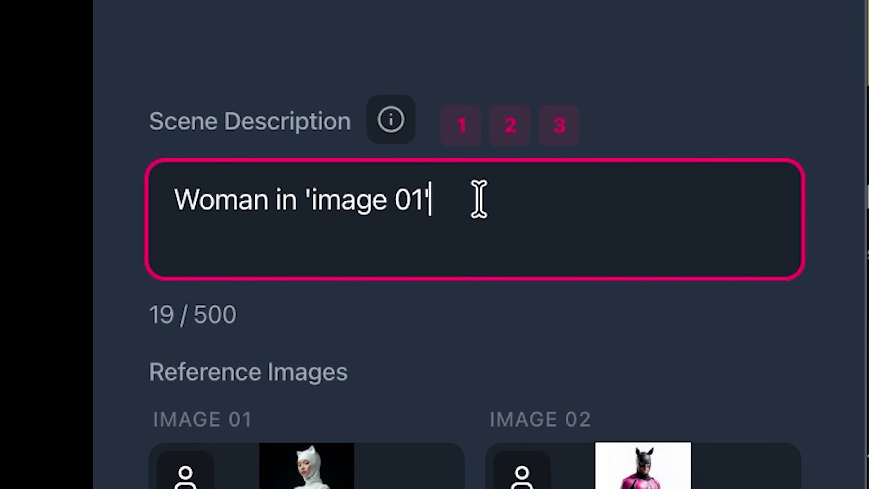
type("fighting man in")
left_click(511, 135)
type(", amongst forest and trees in")
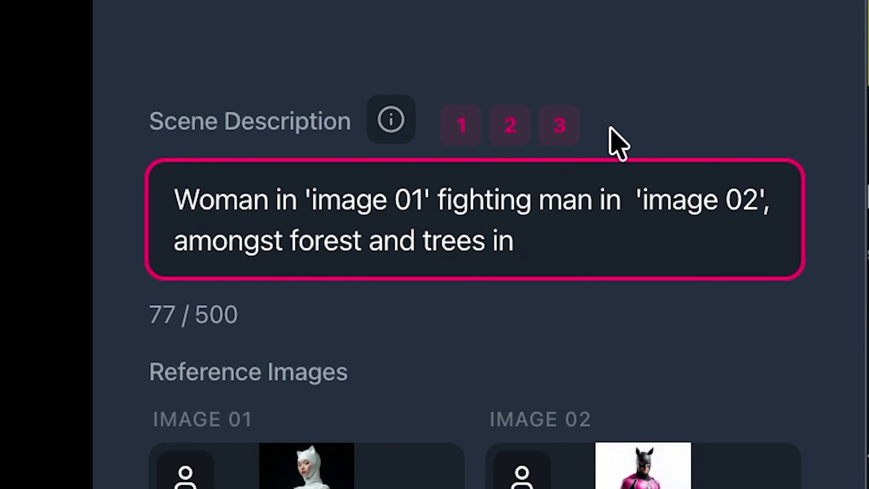
left_click(559, 125)
scroll(473, 428, "down", 10)
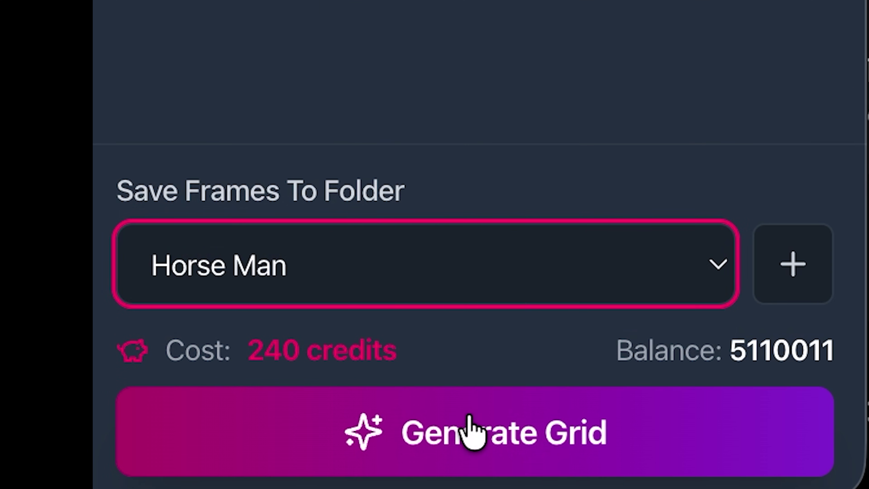
left_click(454, 443)
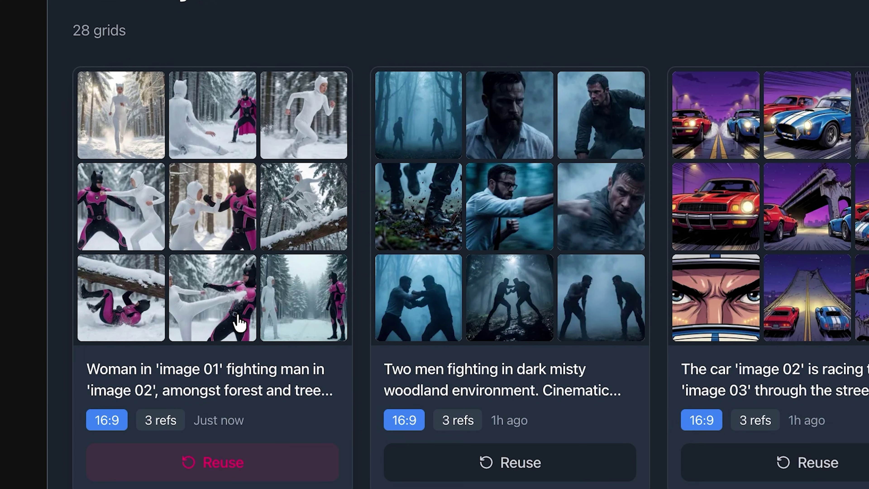
- Open the new snowy forest fight grid, view its frames one by one from frame 1, and return to the grid overview
left_click(239, 321)
left_click(111, 126)
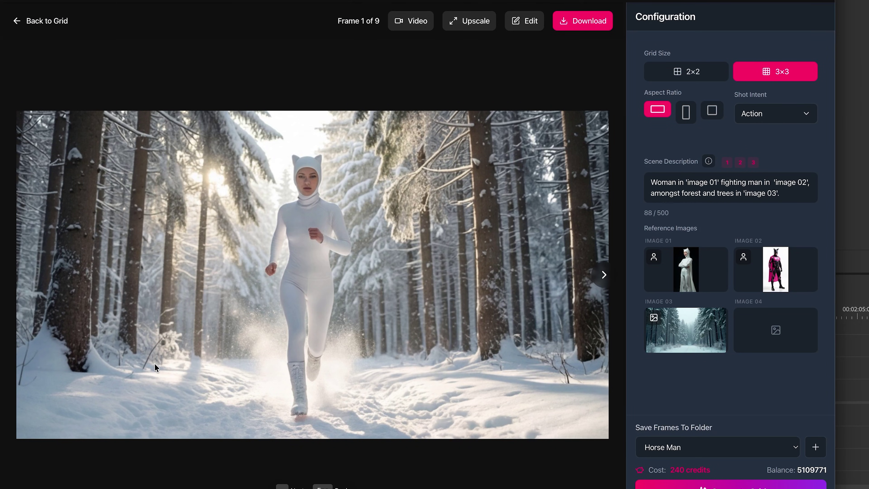
key("Right")
key("Right")
key("Right")
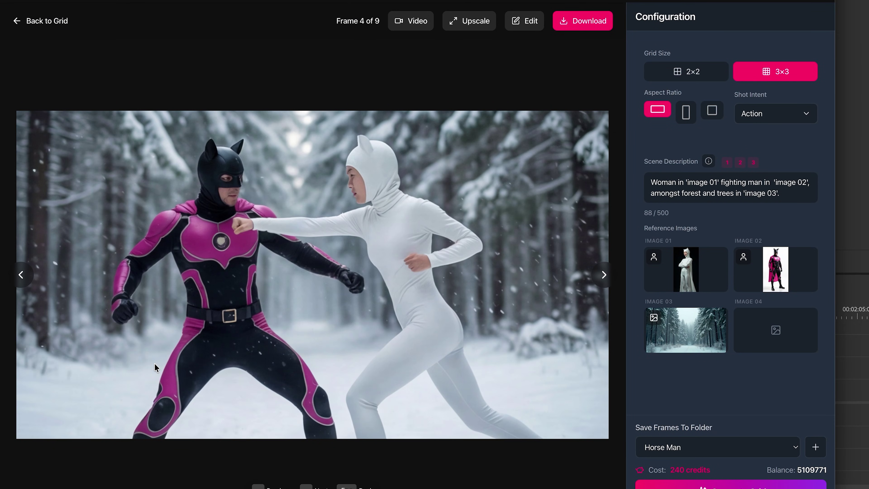
key("Right")
key("Right")
key("Right")
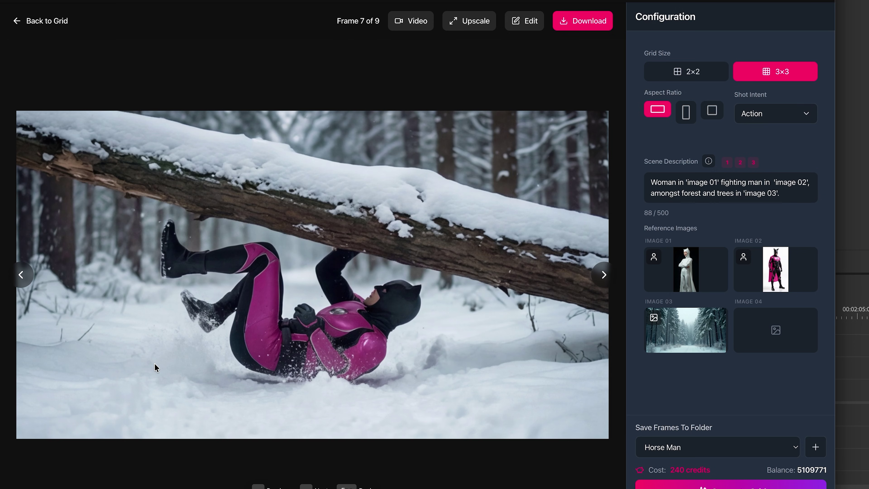
key("Right")
key("Right")
key("Escape")
scroll(226, 281, "down", 4)
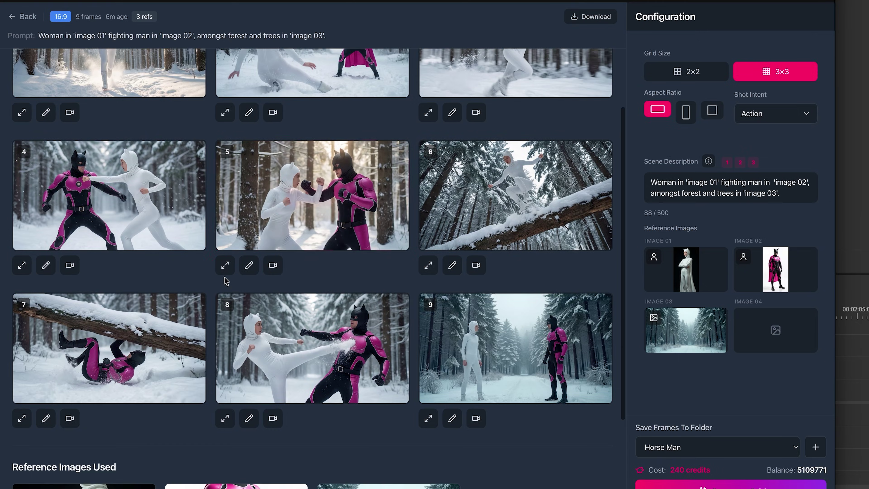